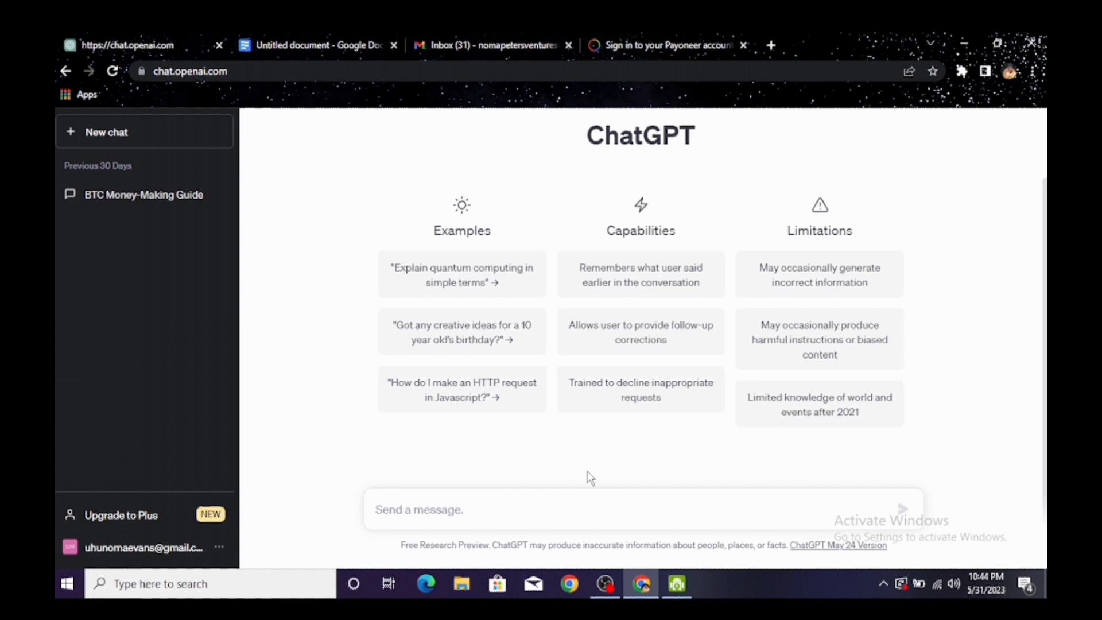
# Switch the interface theme to Dark in the account settings and close the settings
pyautogui.click(218, 551)
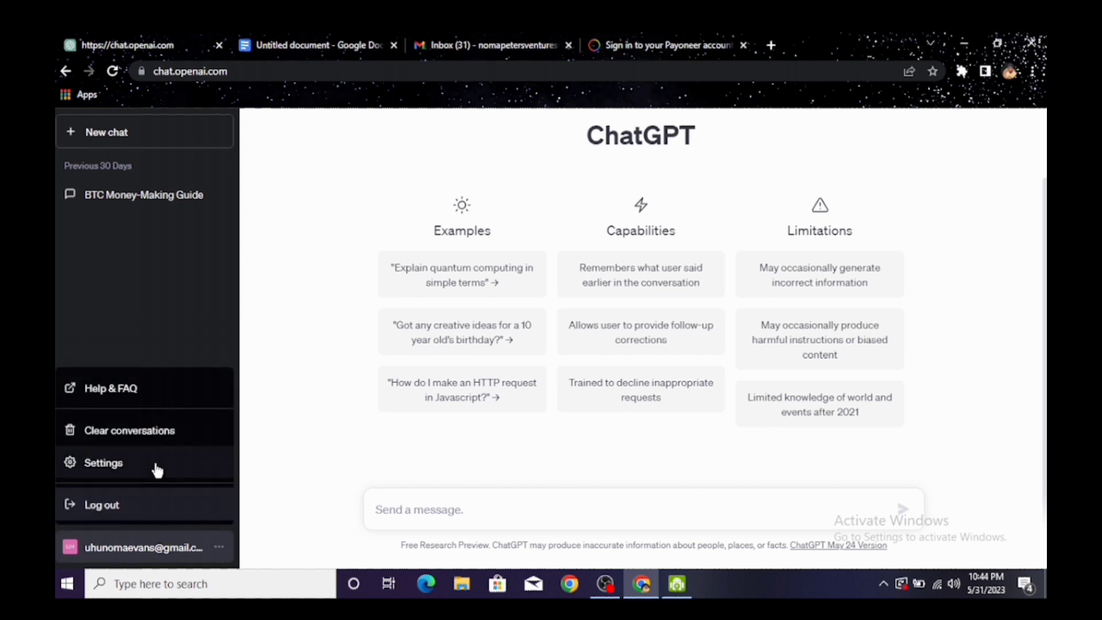
pyautogui.click(144, 466)
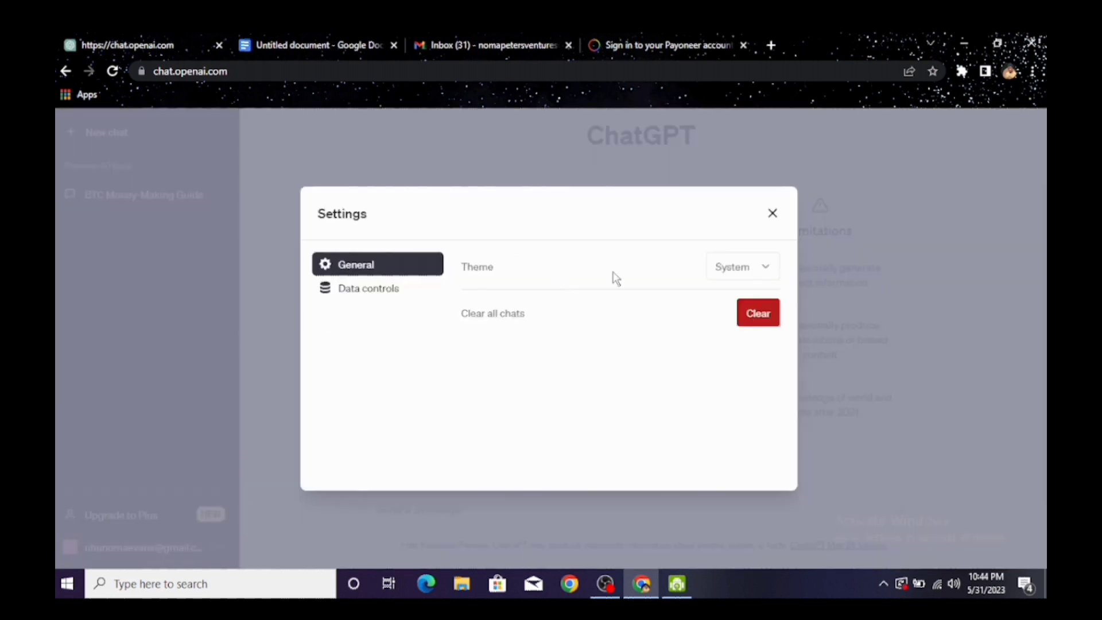
pyautogui.click(751, 270)
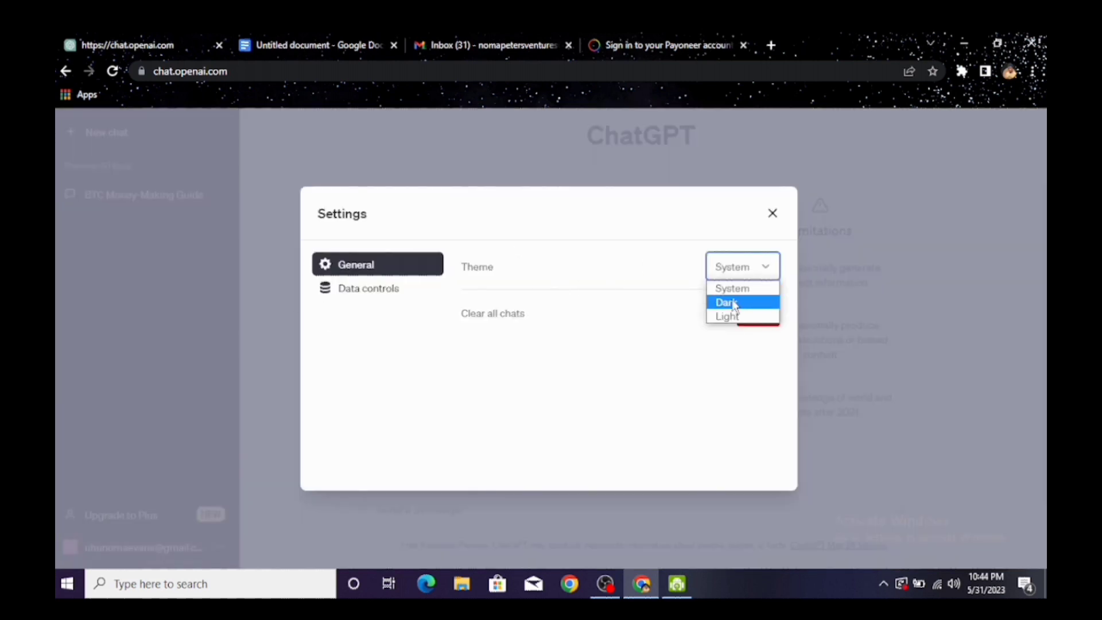
pyautogui.click(734, 303)
pyautogui.click(771, 213)
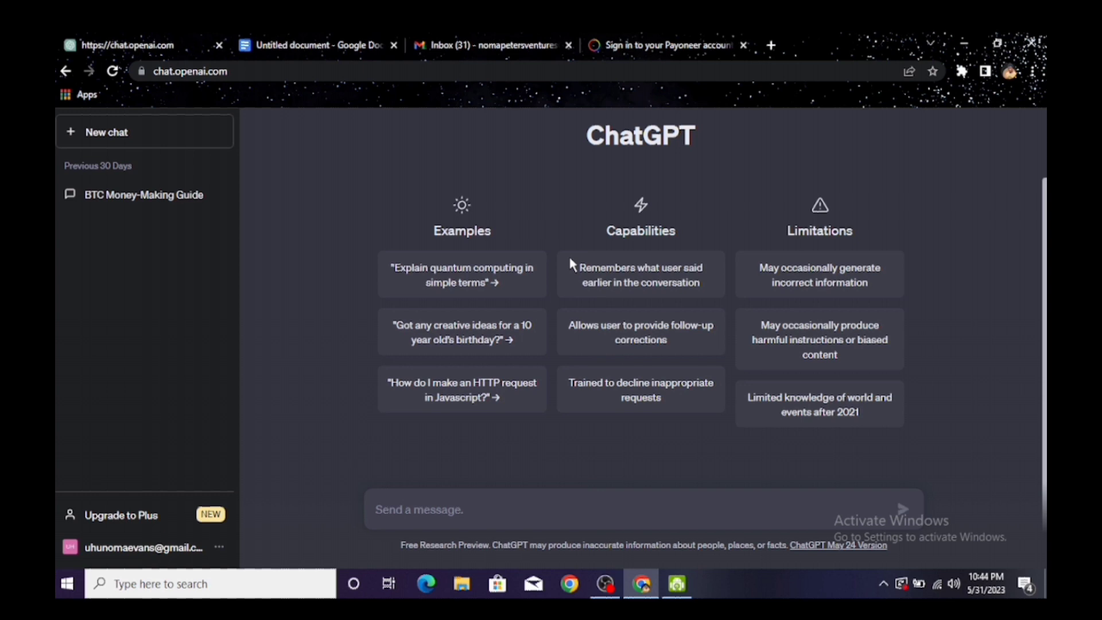
# Send the question "what is best slling niche" in the new chat
pyautogui.click(427, 509)
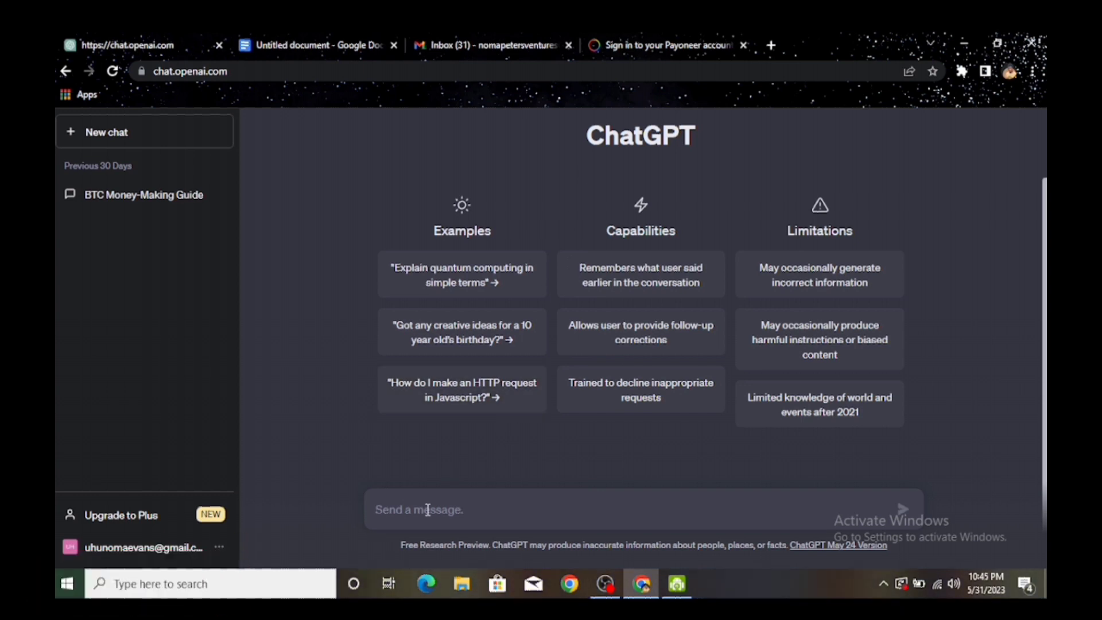
pyautogui.write('what')
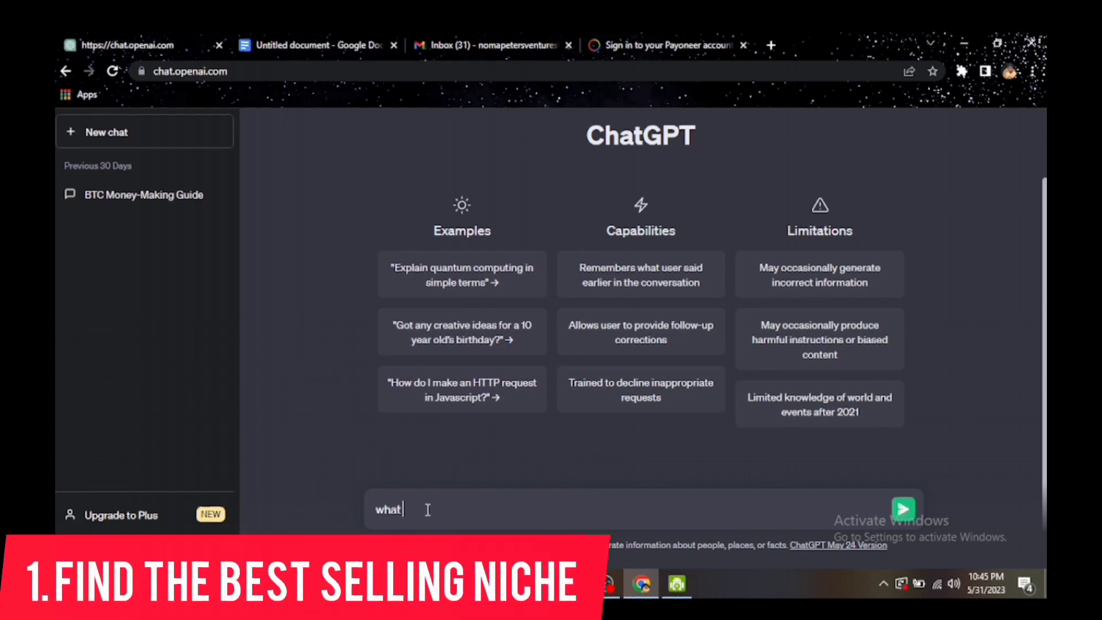
pyautogui.write(' is ')
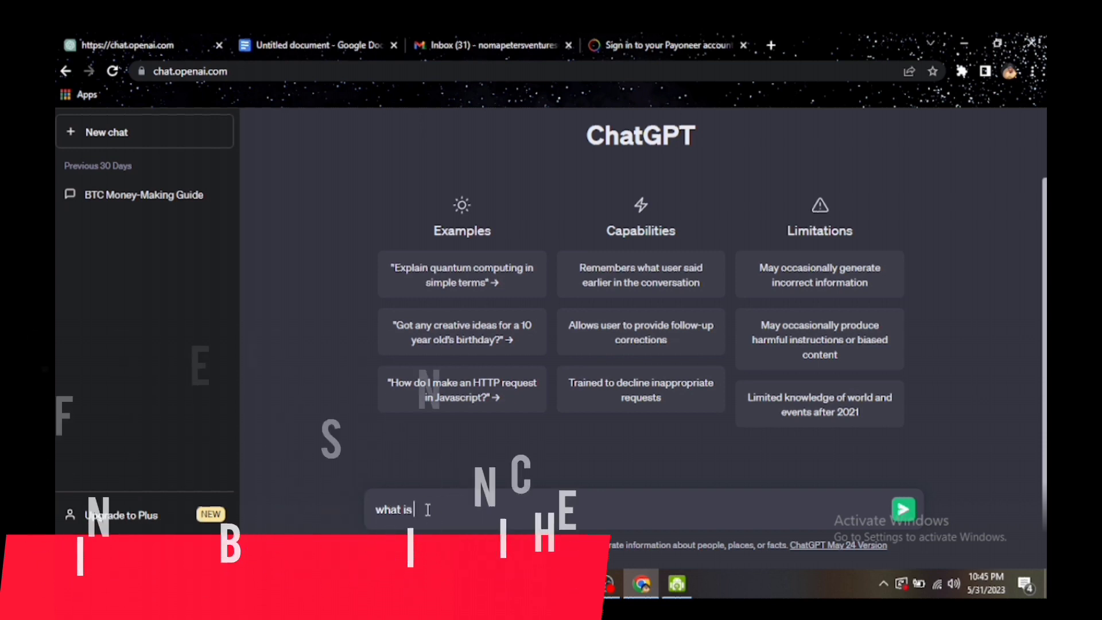
pyautogui.write('best ')
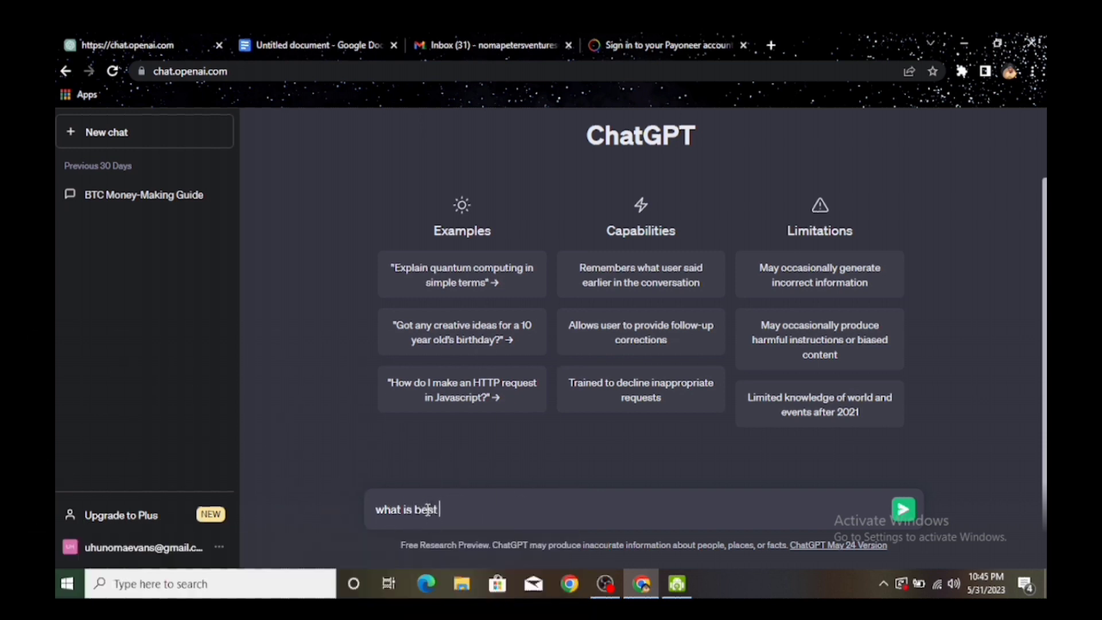
pyautogui.write('slling niche')
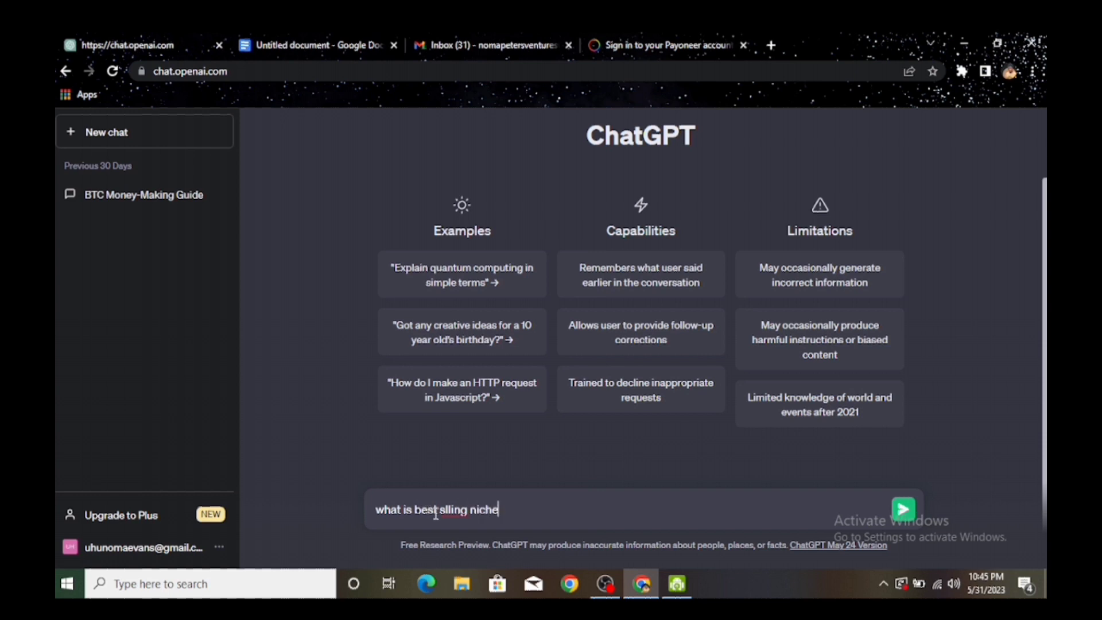
pyautogui.click(470, 510)
pyautogui.press('Return')
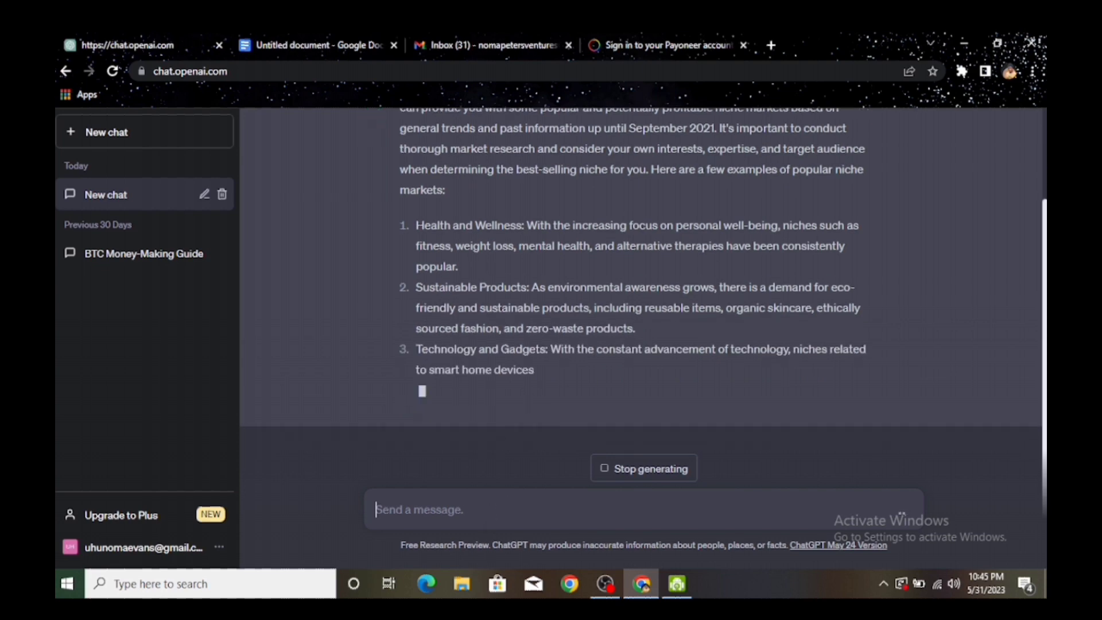
# Copy the sent question "what is best slling niche" and paste it into the message box
pyautogui.scroll(3, 1034, 250)
pyautogui.scroll(2, 1035, 250)
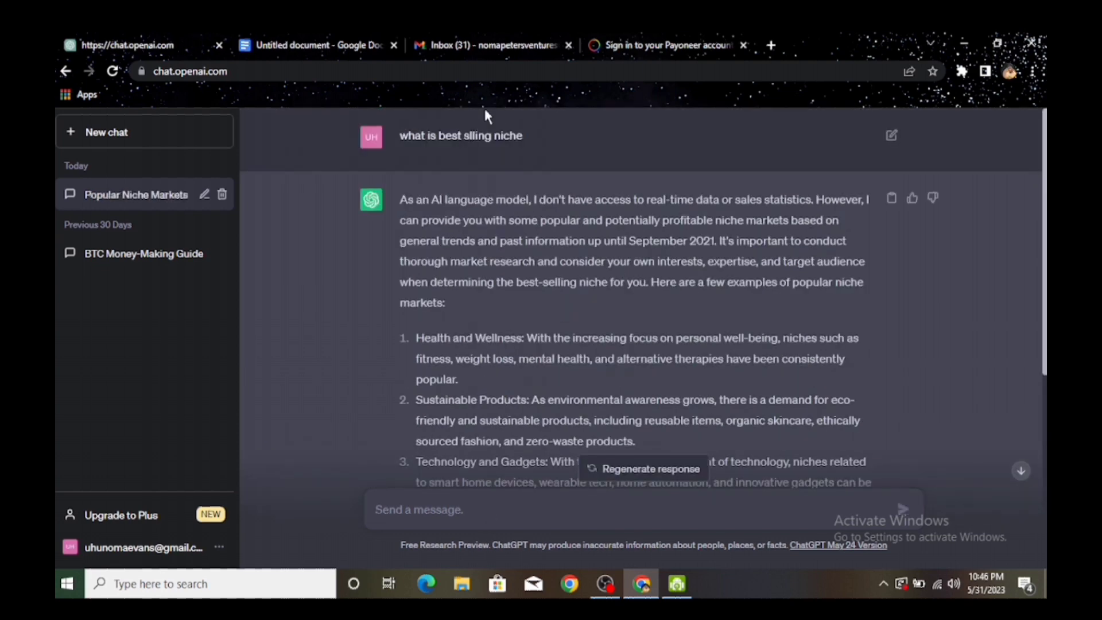
pyautogui.moveTo(523, 139); pyautogui.dragTo(373, 156)
pyautogui.rightClick(425, 143)
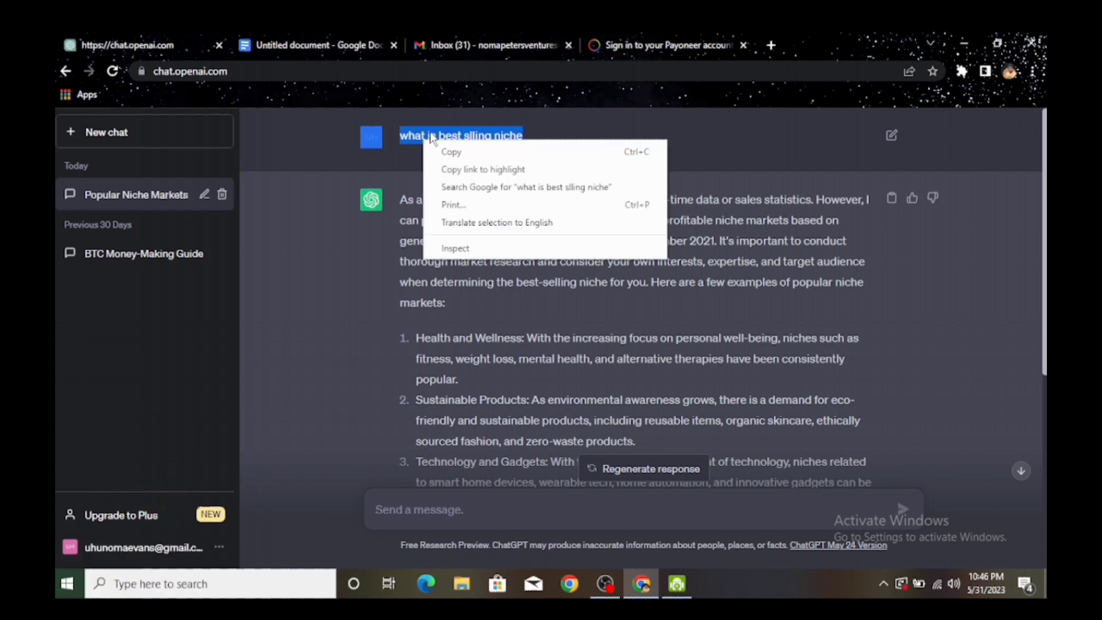
pyautogui.click(449, 152)
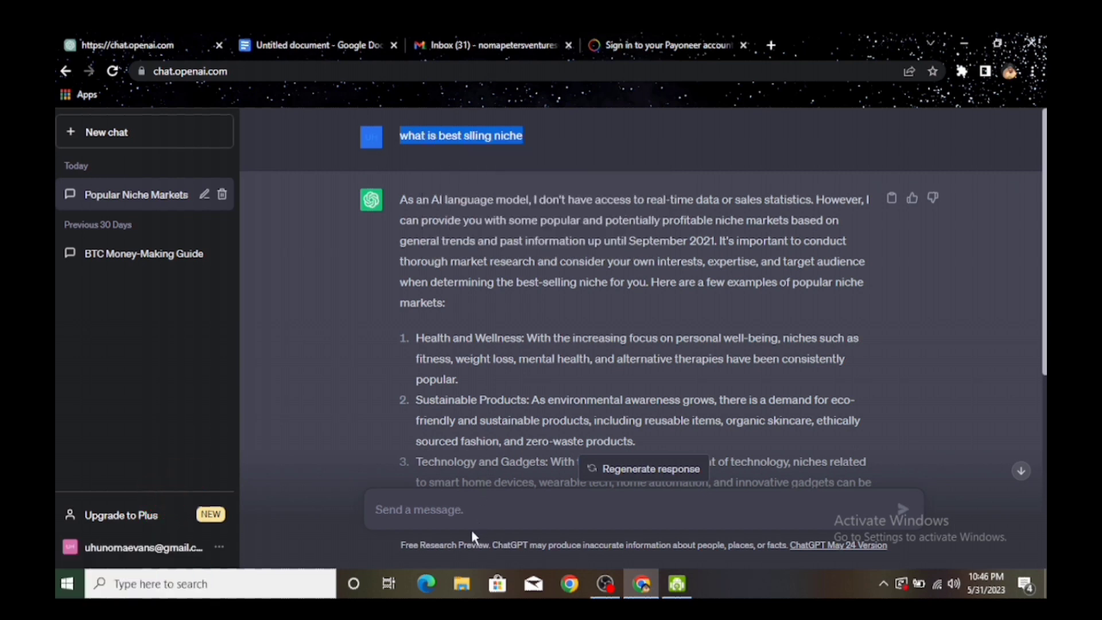
pyautogui.click(477, 513)
pyautogui.rightClick(476, 513)
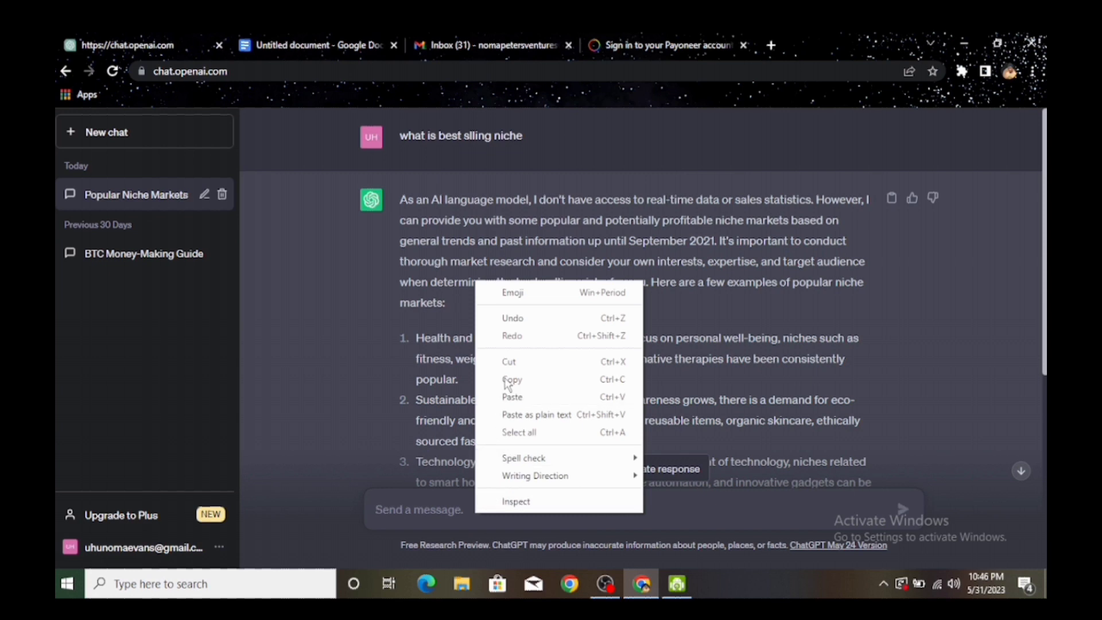
pyautogui.click(525, 397)
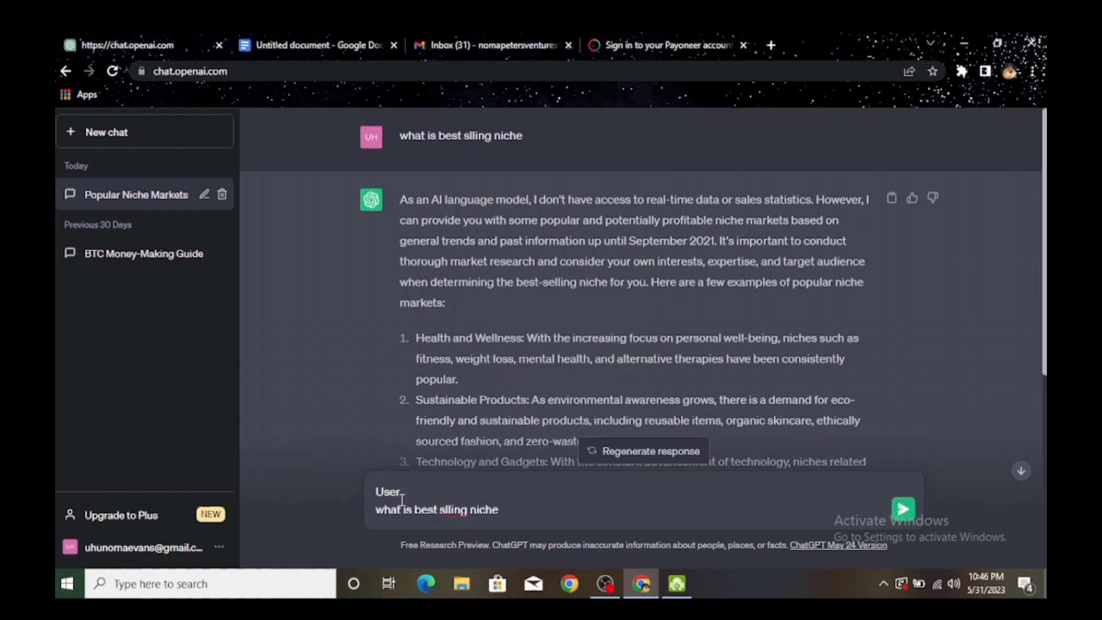
# Delete the extra "User" line from the pasted message draft
pyautogui.click(377, 509)
pyautogui.press('BackSpace')
pyautogui.press('BackSpace')
pyautogui.press('BackSpace')
pyautogui.press('BackSpace')
pyautogui.press('BackSpace')
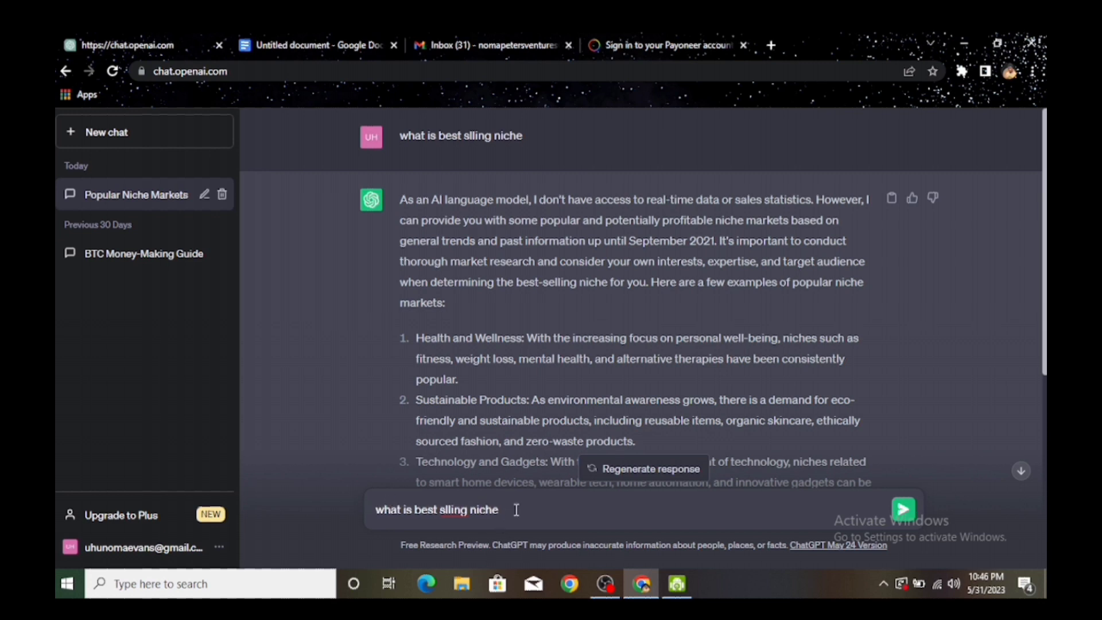
# Reword the draft to "what is best selling ebook niche" and send it
pyautogui.moveTo(468, 509); pyautogui.dragTo(447, 529)
pyautogui.click(480, 522)
pyautogui.moveTo(499, 508); pyautogui.dragTo(474, 513)
pyautogui.press('BackSpace')
pyautogui.press('BackSpace')
pyautogui.press('BackSpace')
pyautogui.write('elling book')
pyautogui.click(474, 510)
pyautogui.write('ebook niche')
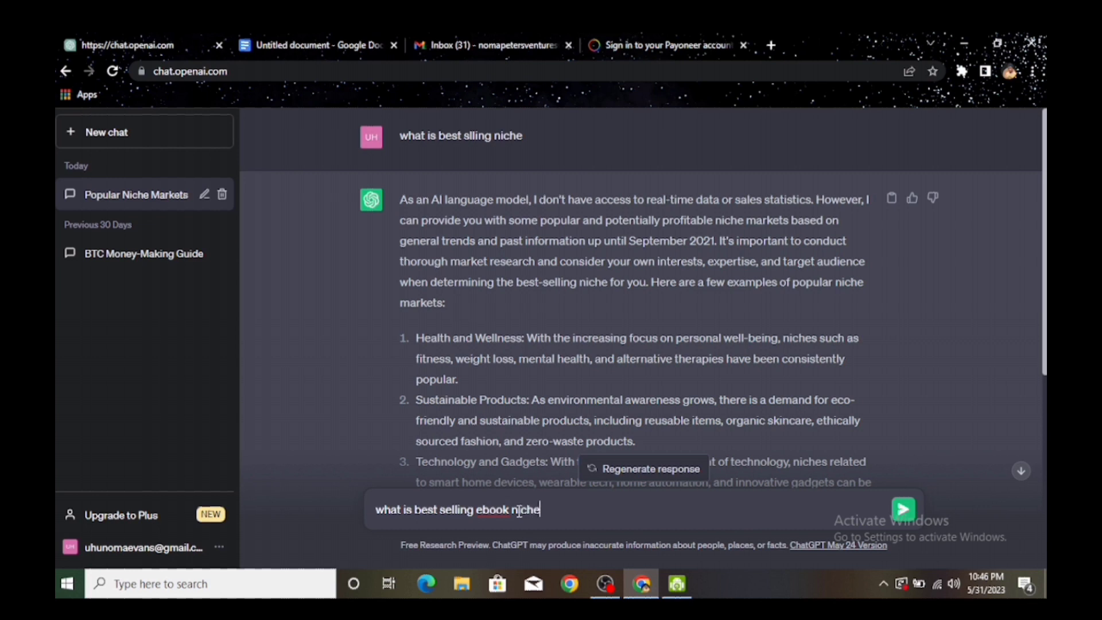
pyautogui.press('Return')
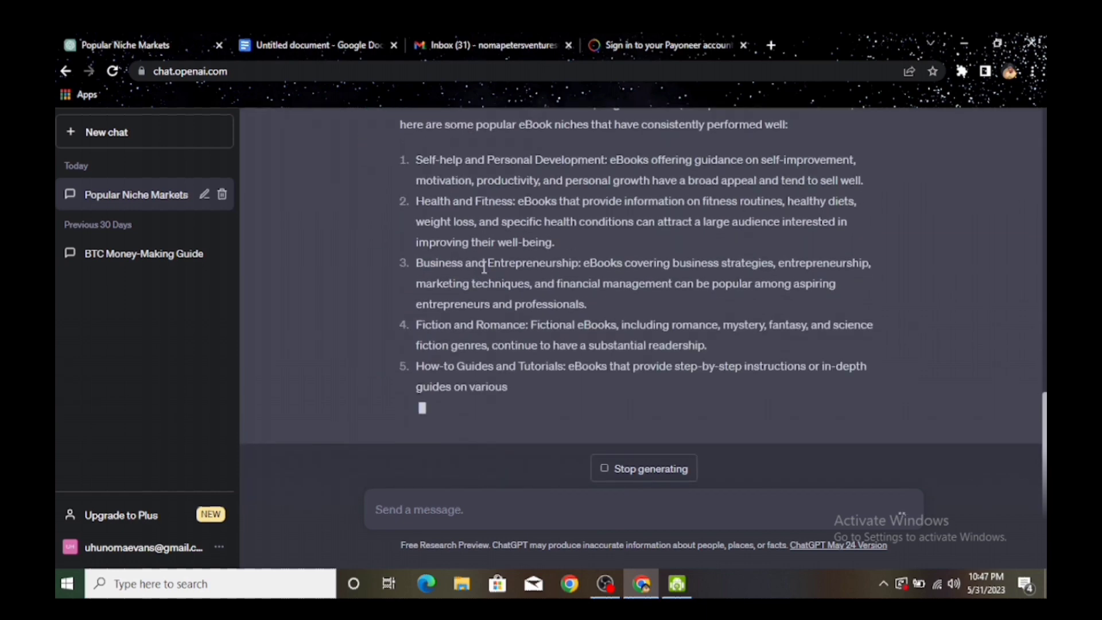
# Read through the reply's list of popular eBook niches and its closing advice
pyautogui.scroll(6, 835, 261)
pyautogui.moveTo(1044, 410); pyautogui.dragTo(1044, 565)
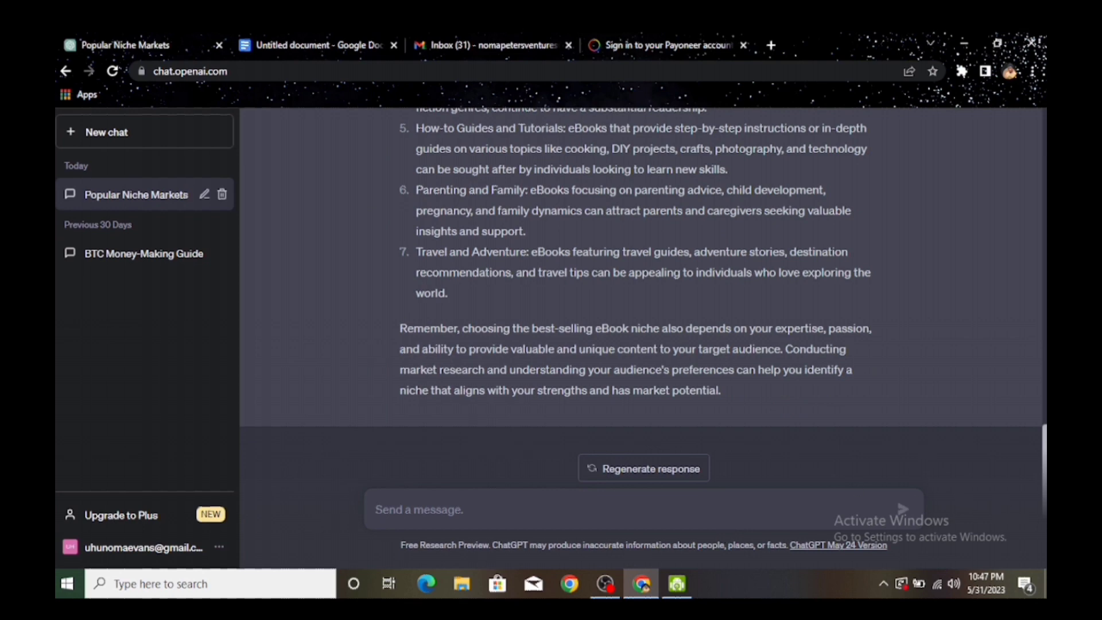
pyautogui.tripleClick(651, 469)
pyautogui.scroll(6, 643, 292)
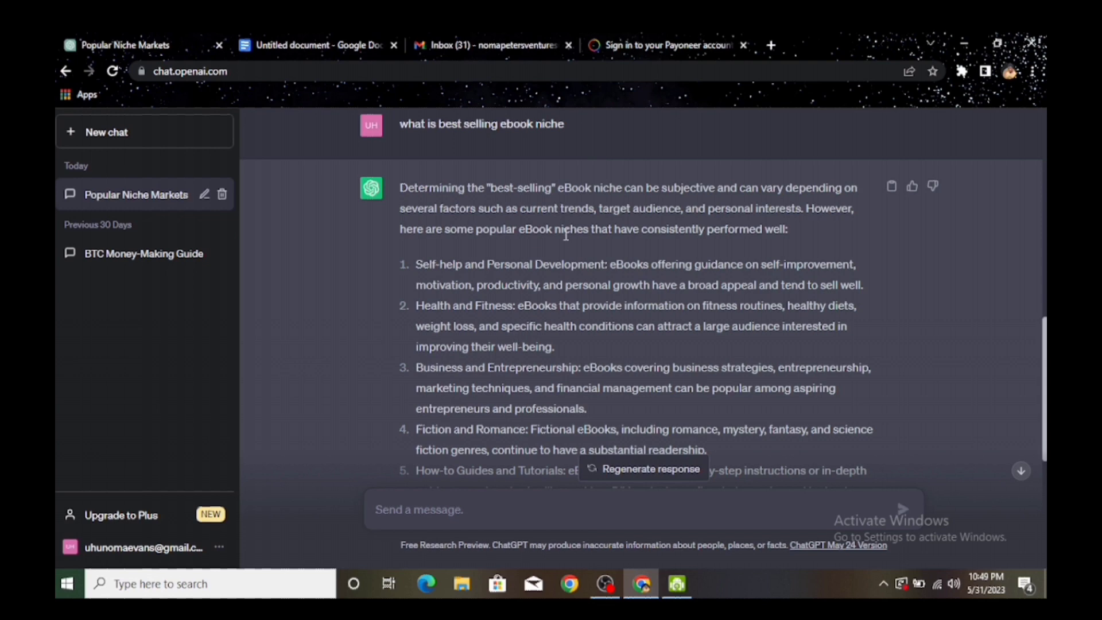
pyautogui.click(449, 326)
pyautogui.scroll(-5, 452, 327)
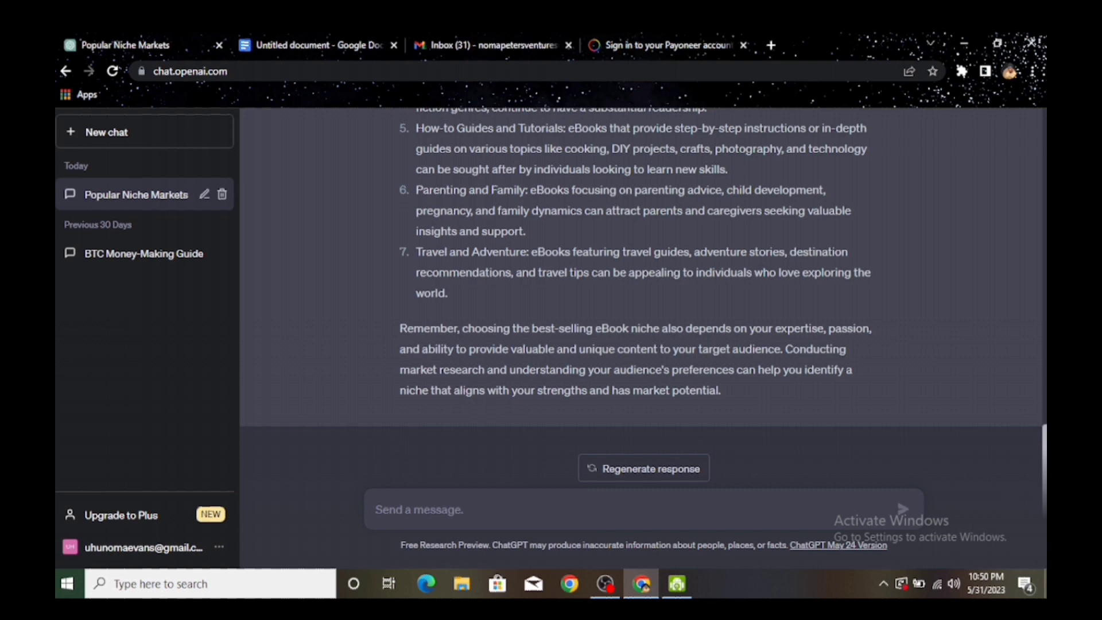
pyautogui.moveTo(400, 370); pyautogui.dragTo(1043, 365)
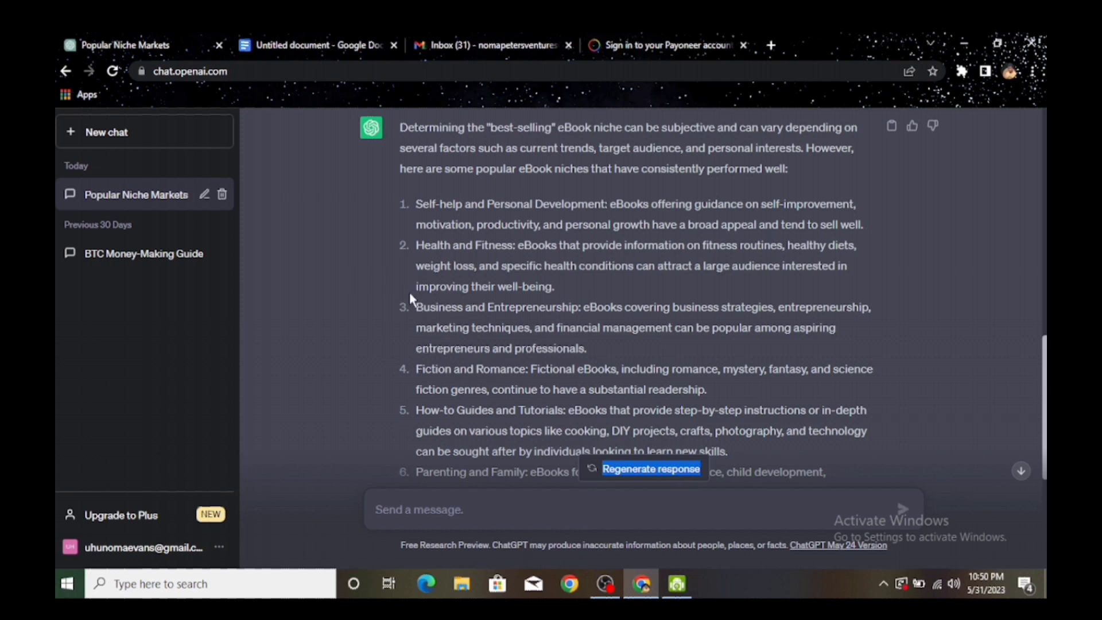
# Copy the niche name "Business and Entrepreneurship" from the reply into the message box, without its trailing colon
pyautogui.moveTo(415, 309); pyautogui.dragTo(581, 308)
pyautogui.rightClick(464, 311)
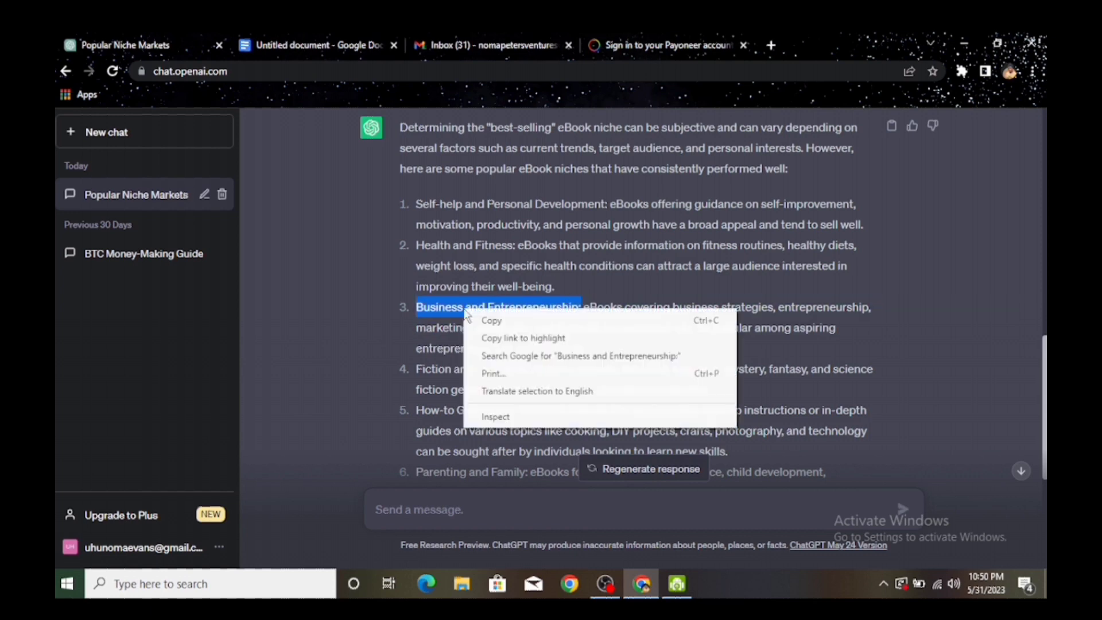
pyautogui.click(475, 321)
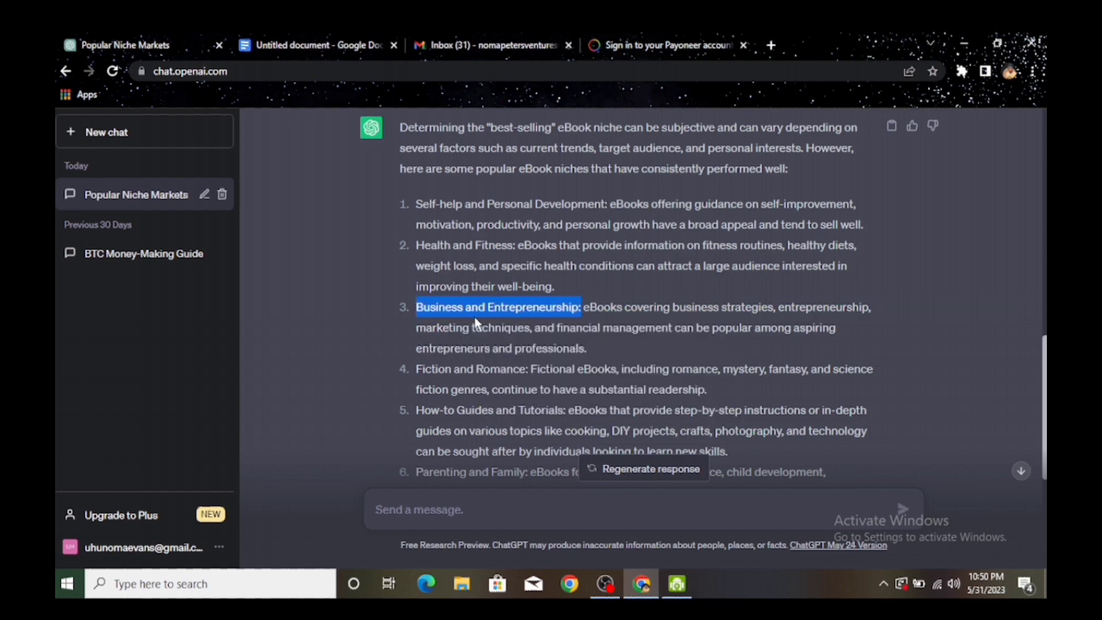
pyautogui.scroll(-5, 516, 402)
pyautogui.rightClick(525, 507)
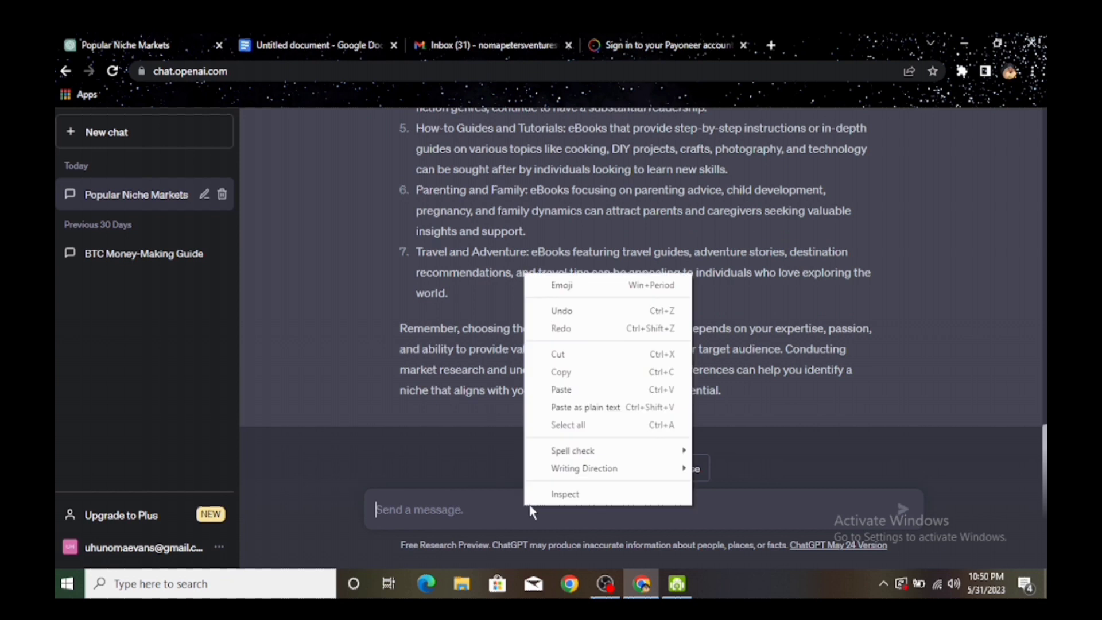
pyautogui.click(561, 390)
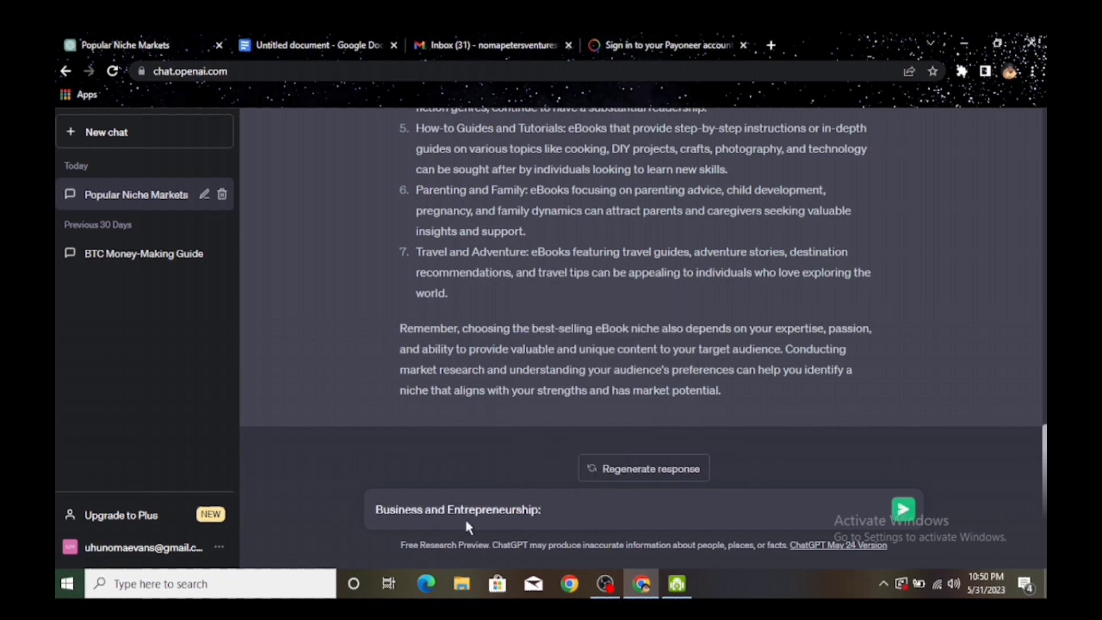
pyautogui.press('BackSpace')
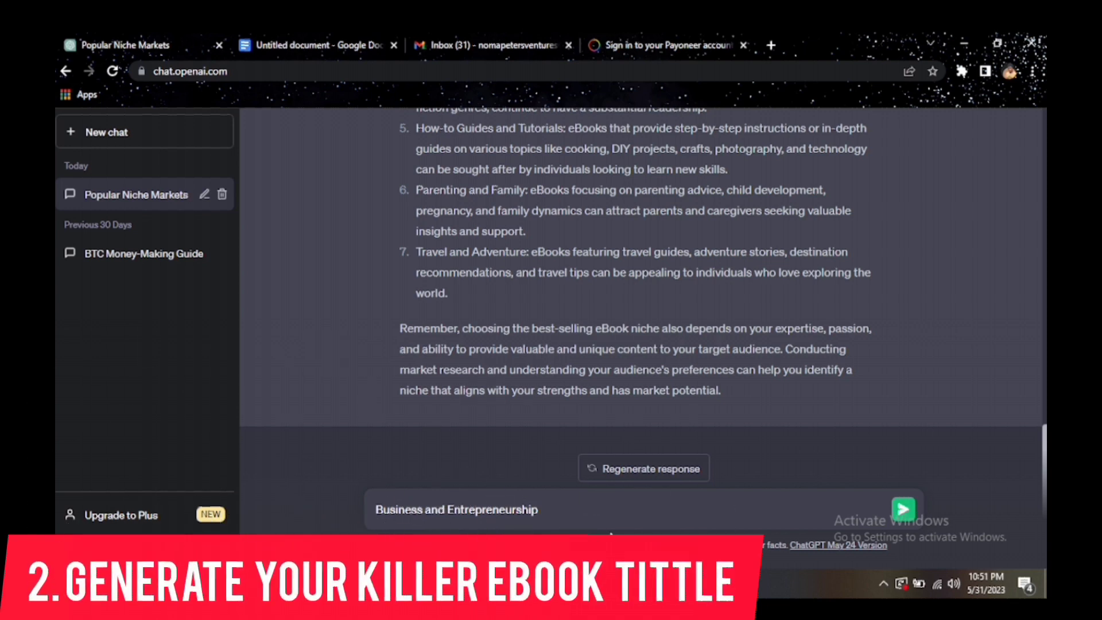
# Insert "generate 5 killer cacthy tittle" before "Business and Entrepreneurship" in the message draft
pyautogui.write('gener')
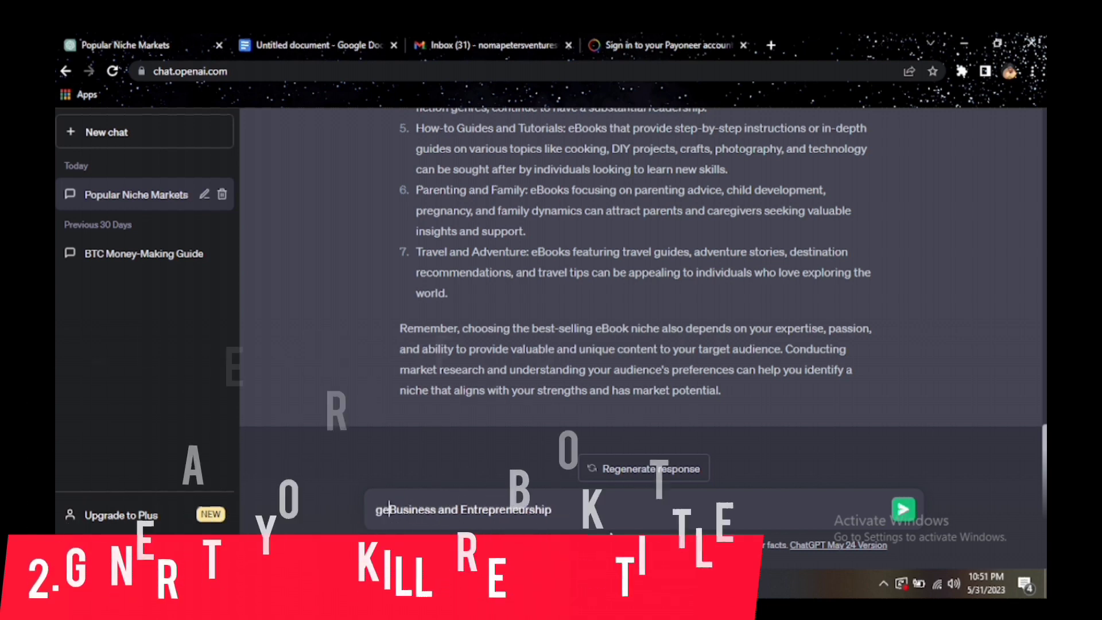
pyautogui.write('ate 5 ')
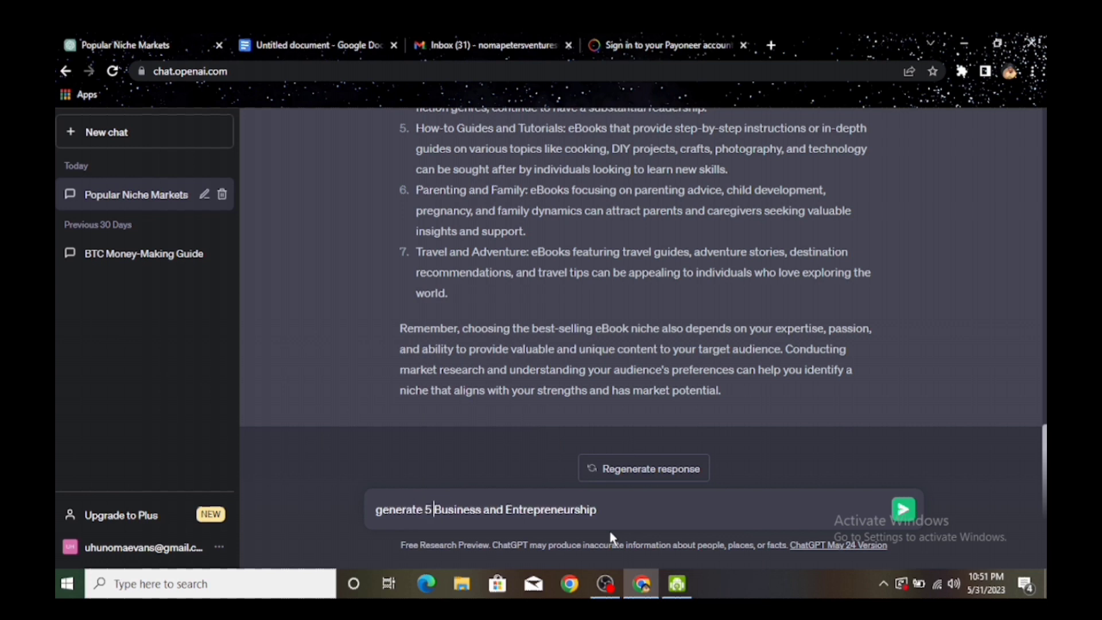
pyautogui.write('killer cvah')
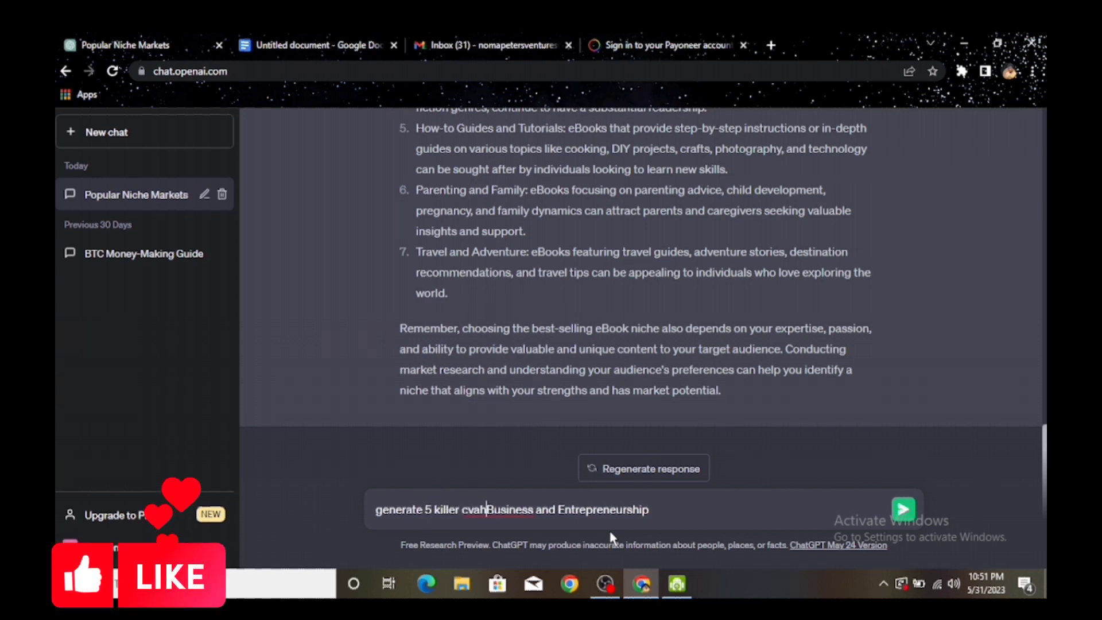
pyautogui.press('BackSpace')
pyautogui.press('BackSpace')
pyautogui.write('act')
pyautogui.write('hy tittle ')
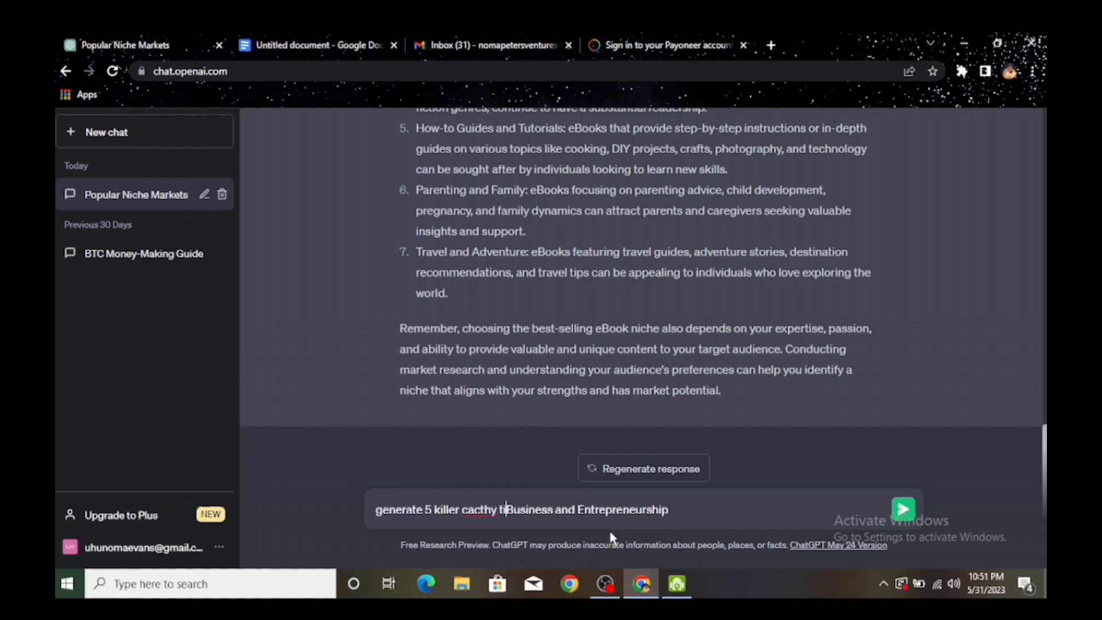
# Add "ebook" before "tittle" and "for" before "Business and Entrepreneurship" in the draft, and send it
pyautogui.write('fo')
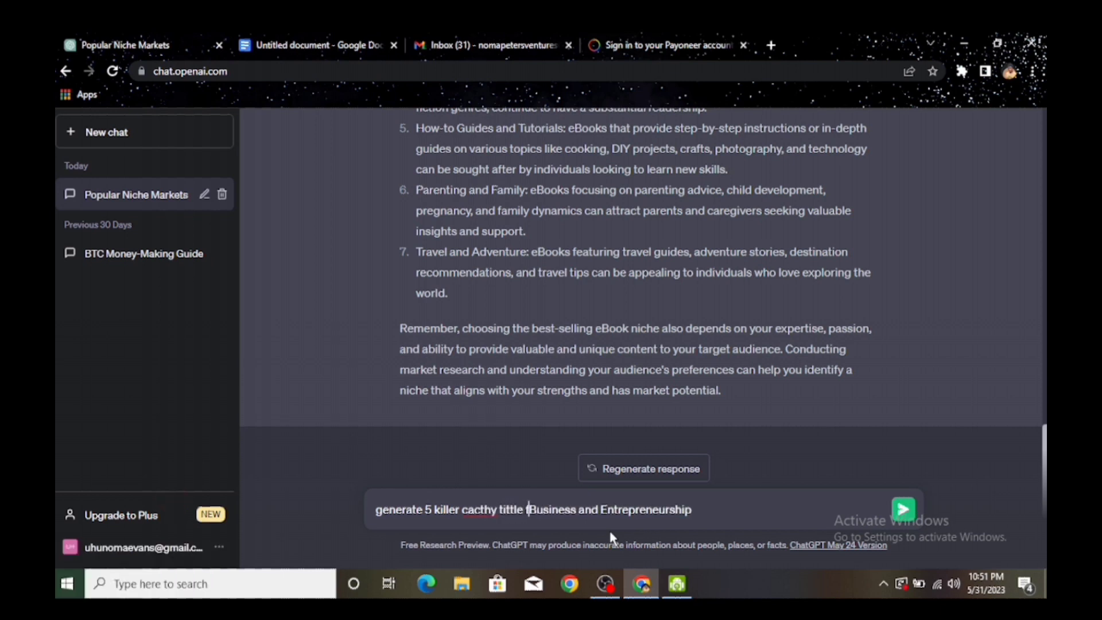
pyautogui.press('BackSpace')
pyautogui.click(498, 508)
pyautogui.write('ebook')
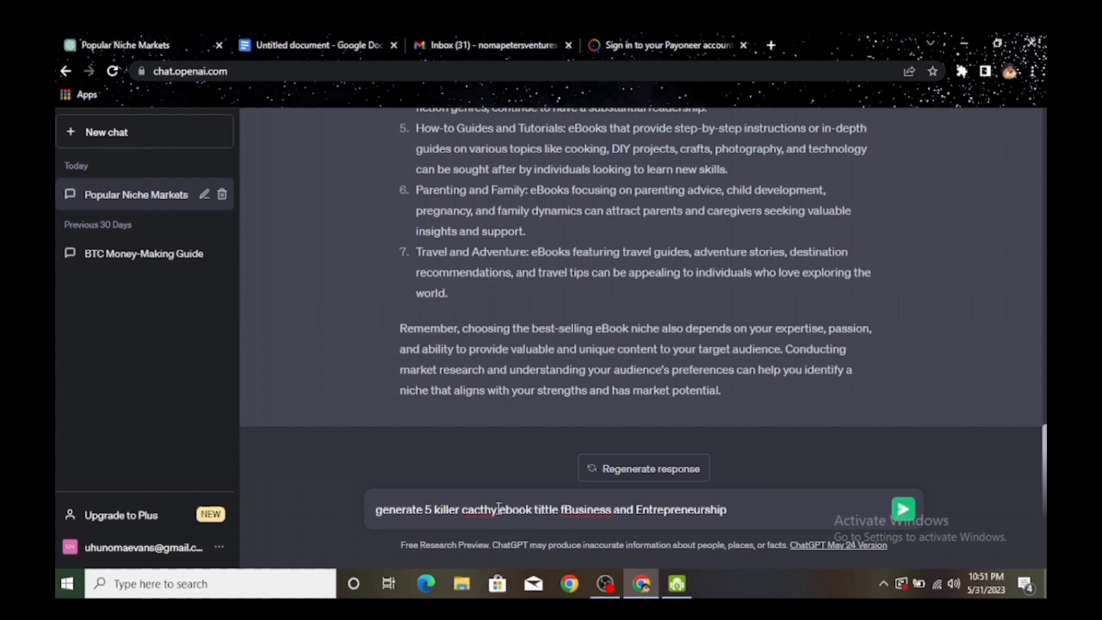
pyautogui.click(563, 509)
pyautogui.write('or')
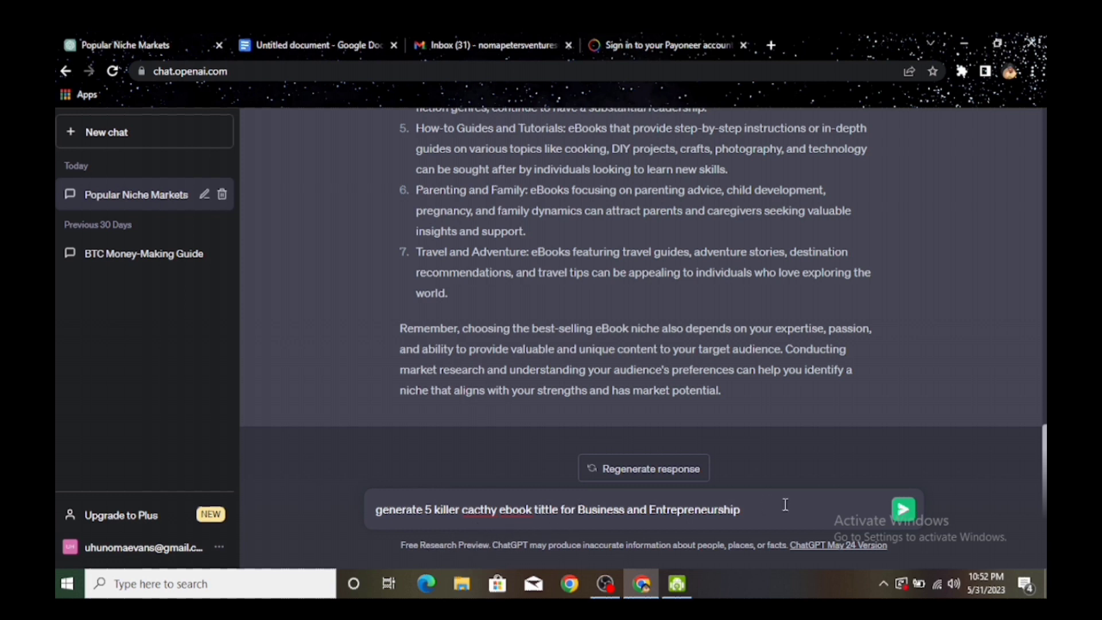
pyautogui.press('Return')
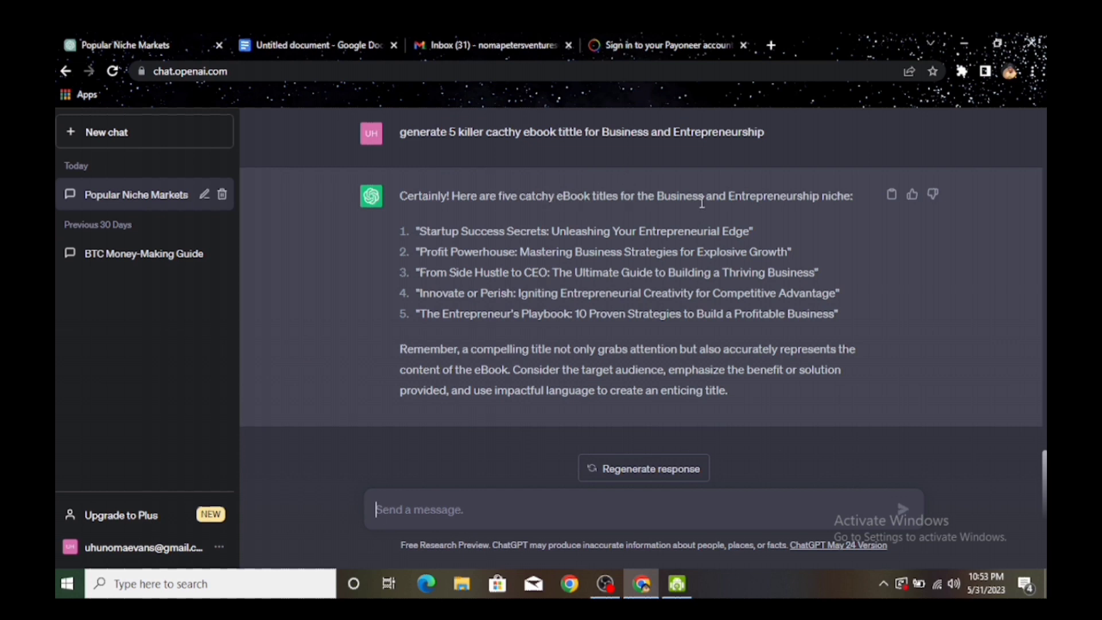
# Copy the title "From Side Hustle to CEO: The Ultimate Guide to Building a Thriving Business" from the reply into the message box
pyautogui.click(541, 231)
pyautogui.moveTo(413, 268); pyautogui.dragTo(821, 266)
pyautogui.hotkey('ctrl', 'c')
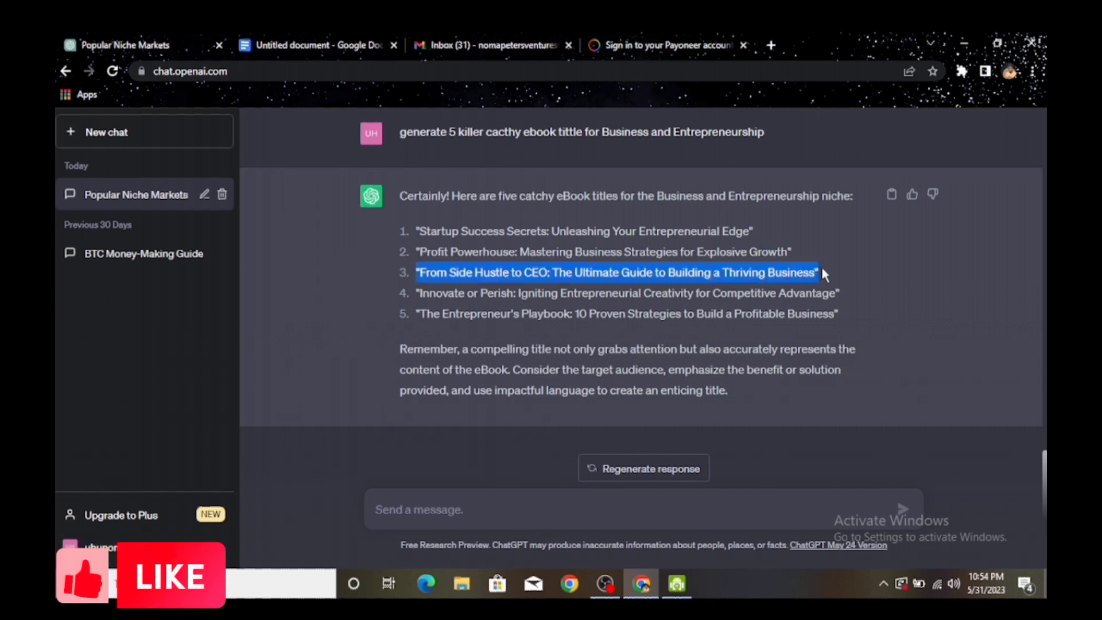
pyautogui.rightClick(780, 278)
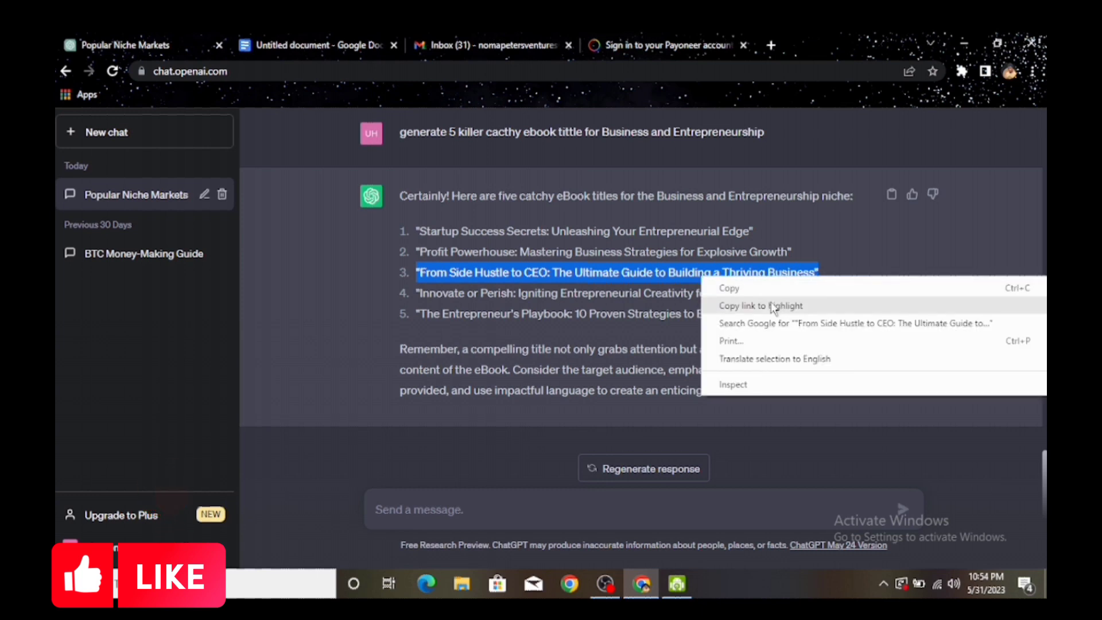
pyautogui.click(740, 285)
pyautogui.click(479, 501)
pyautogui.rightClick(478, 503)
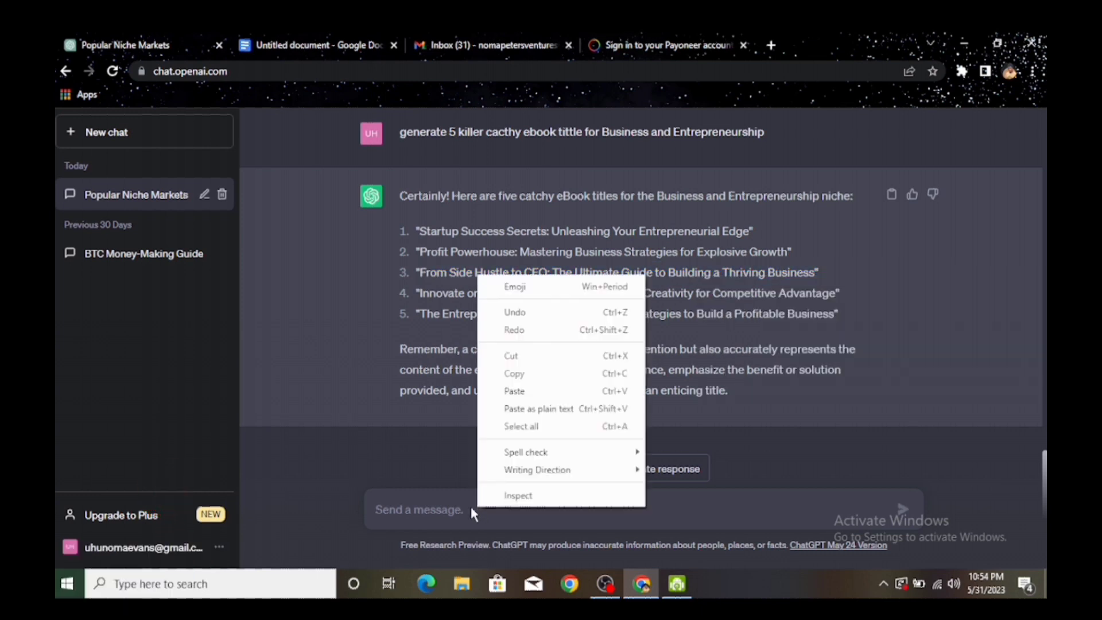
pyautogui.click(512, 392)
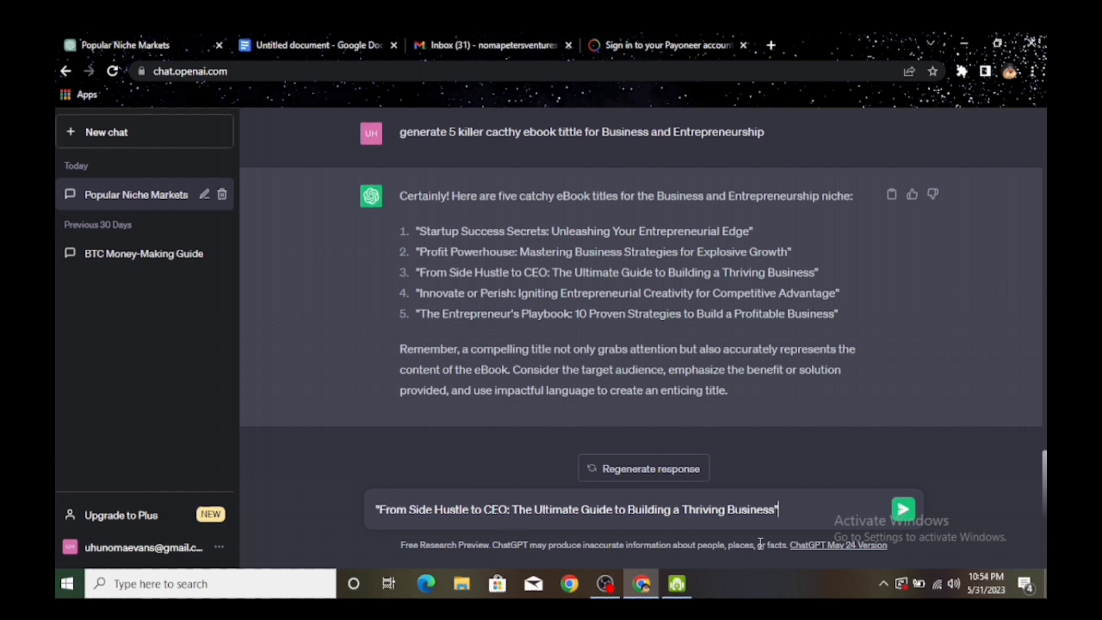
# Insert "generate 8 chapters for this topic" before the quoted ebook title in the message draft, and send it
pyautogui.moveTo(683, 584)
pyautogui.write('genera')
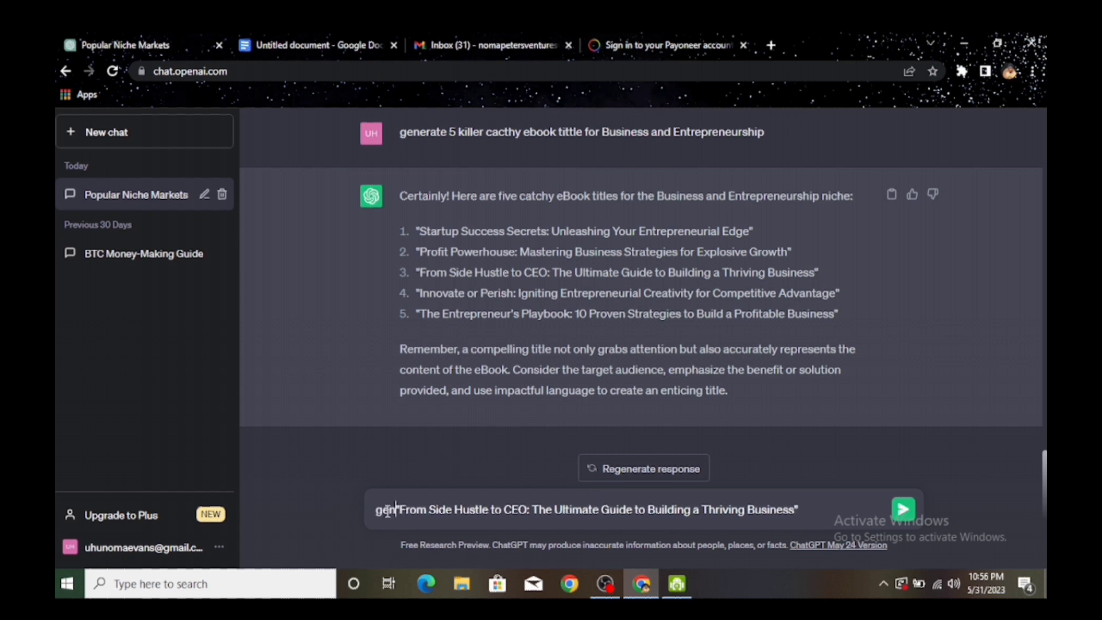
pyautogui.write('te')
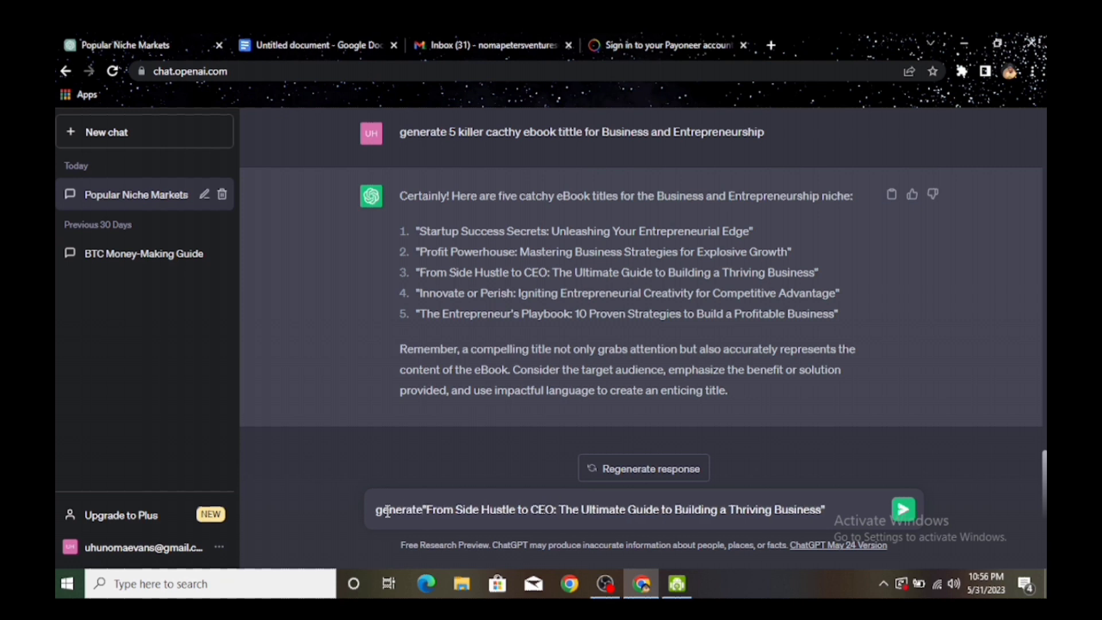
pyautogui.write(' 8 chap')
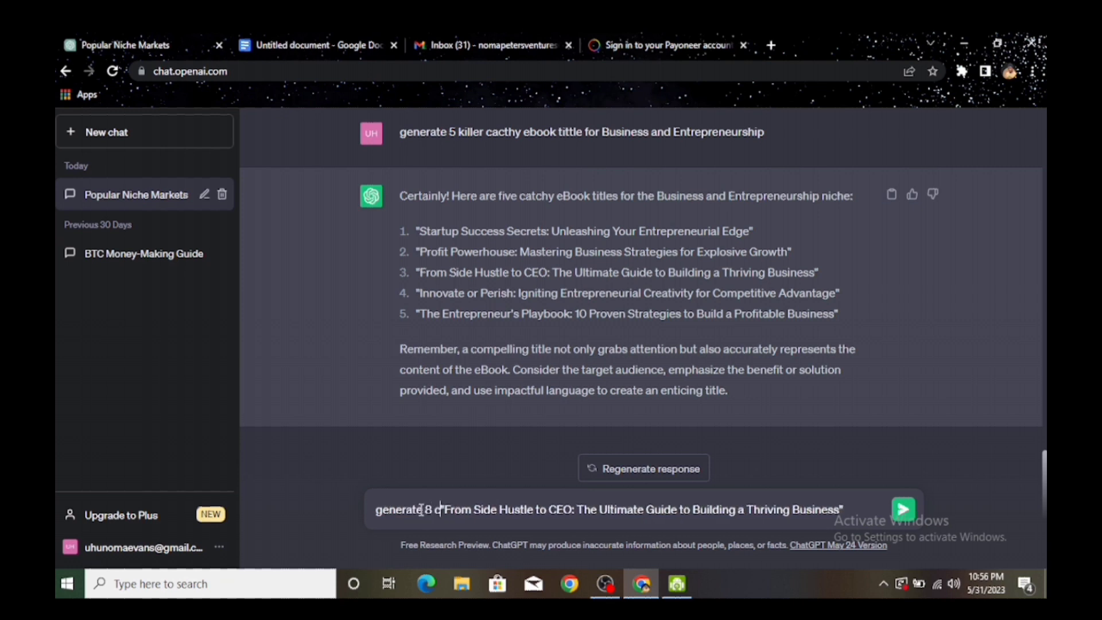
pyautogui.write('ters ')
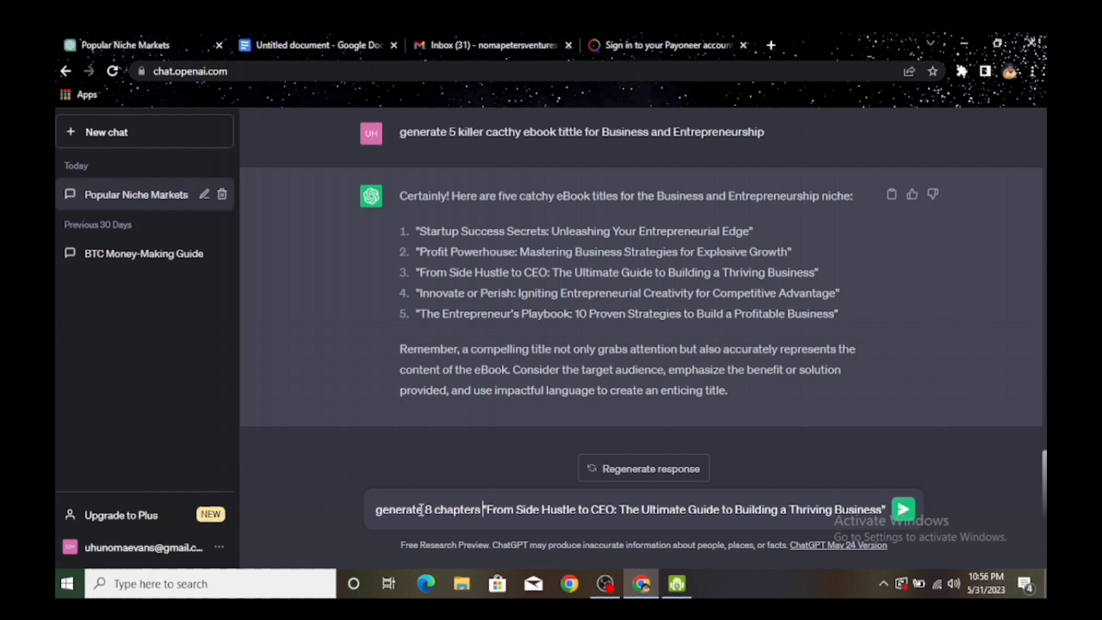
pyautogui.write('for this to')
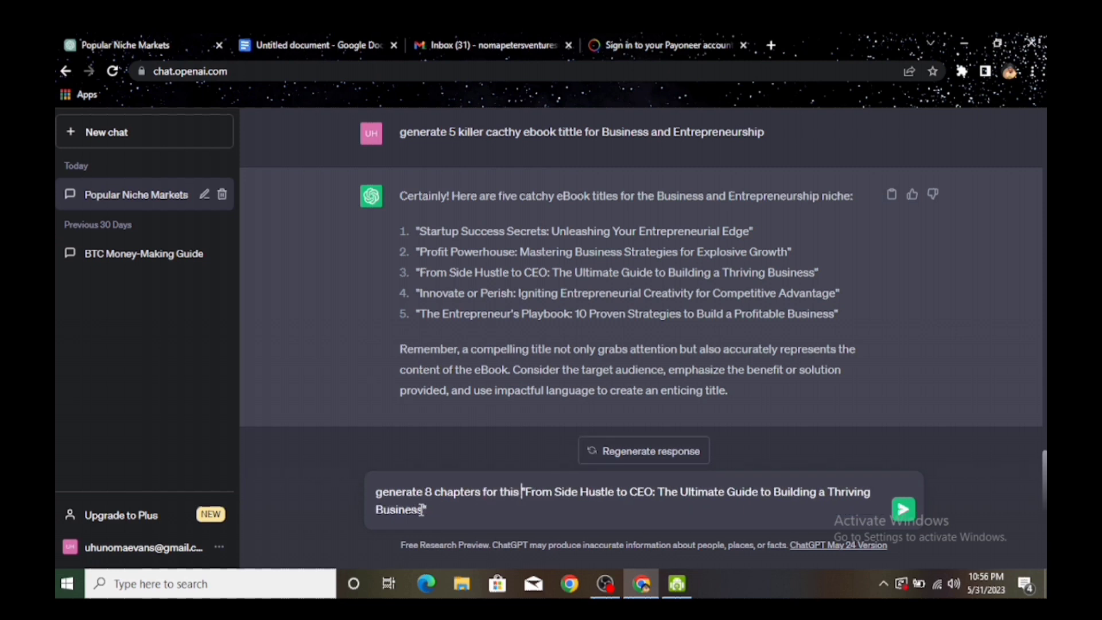
pyautogui.write('pic')
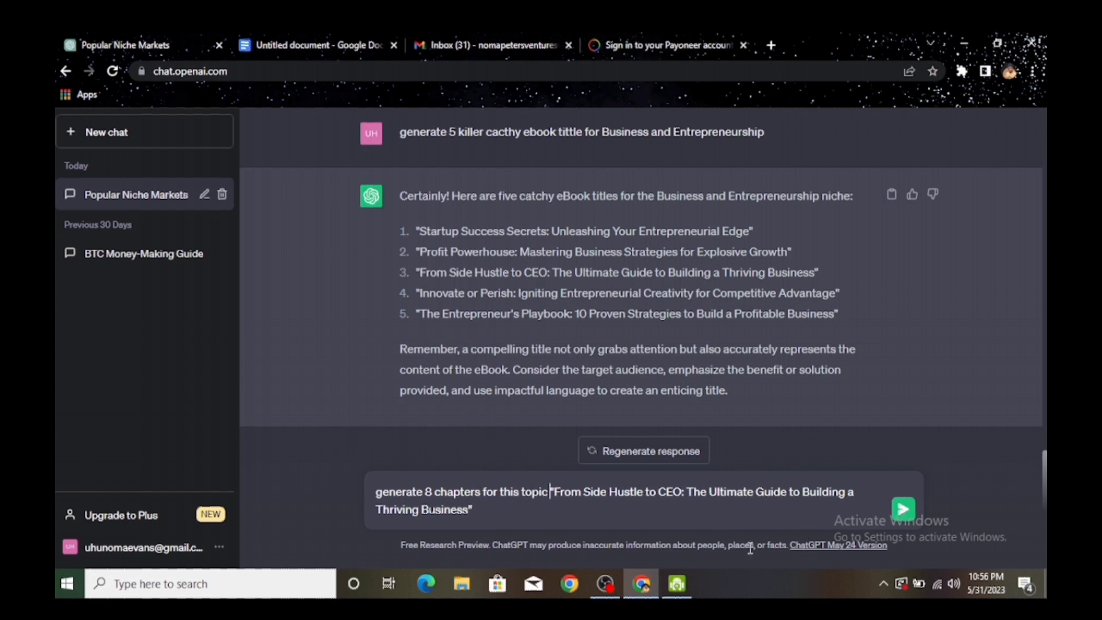
pyautogui.press('Return')
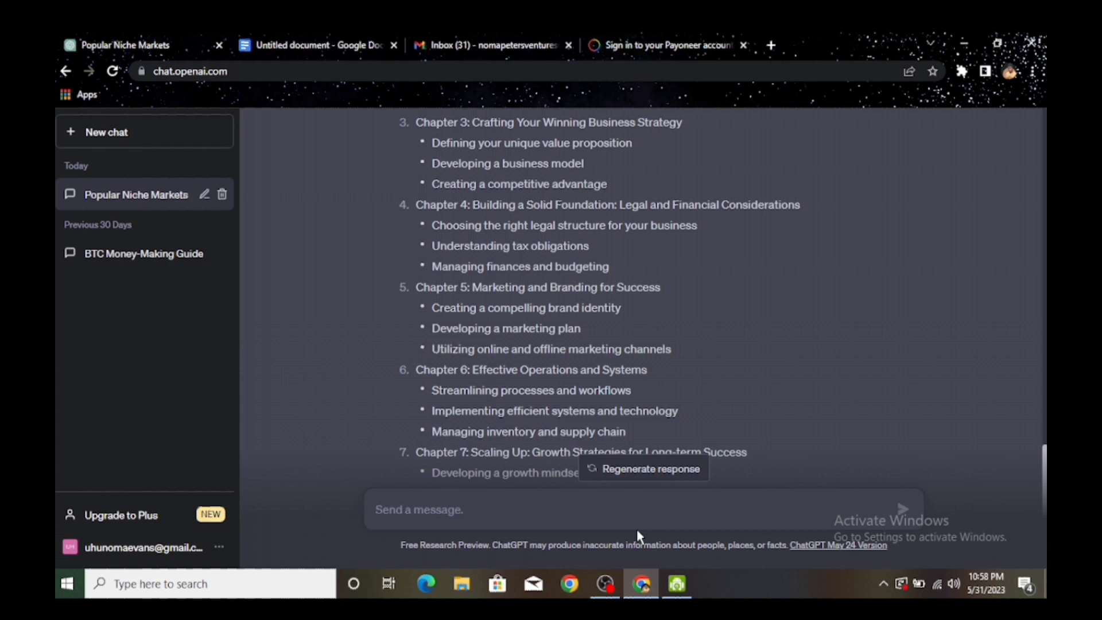
# Read through the reply's chapter ideas for the ebook, from Chapter 1 to Chapter 8 and the closing remark
pyautogui.scroll(5, 795, 280)
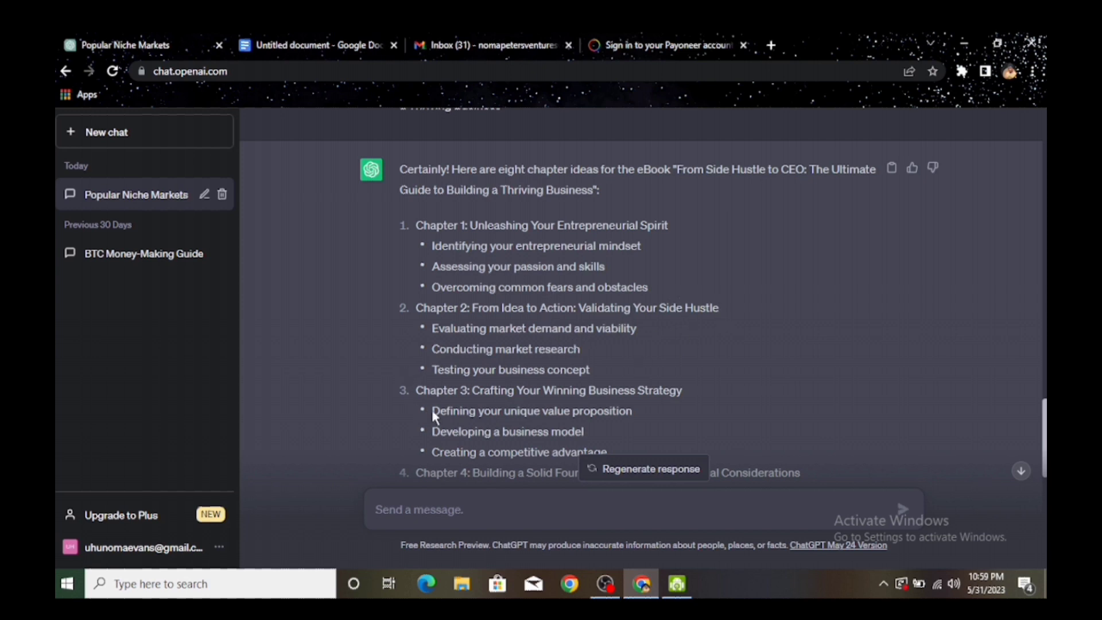
pyautogui.scroll(-1, 436, 408)
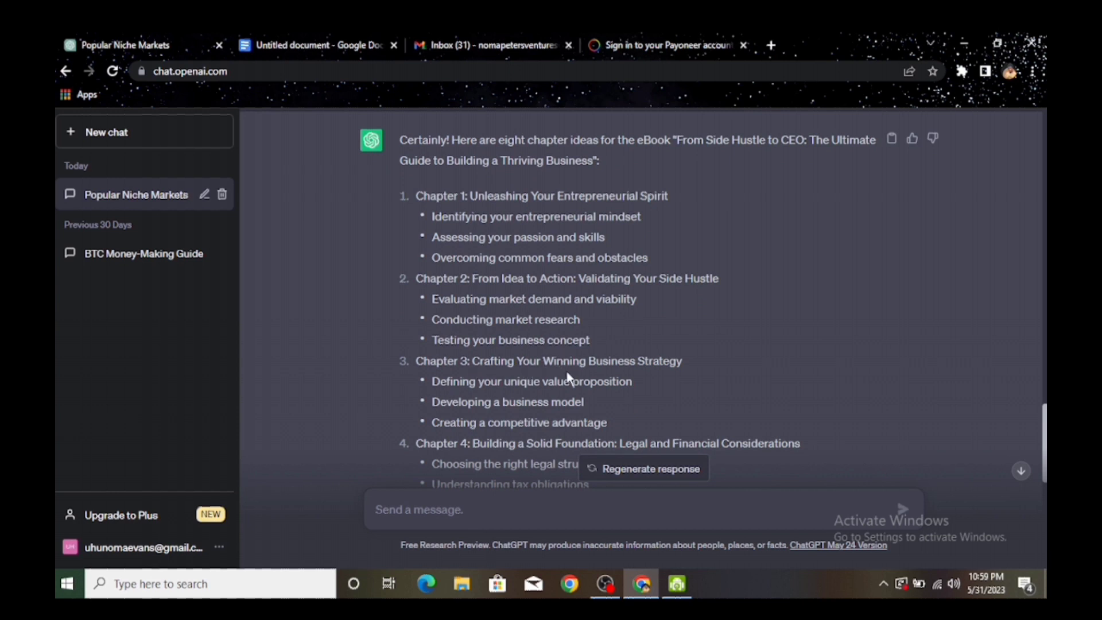
pyautogui.scroll(-5, 493, 425)
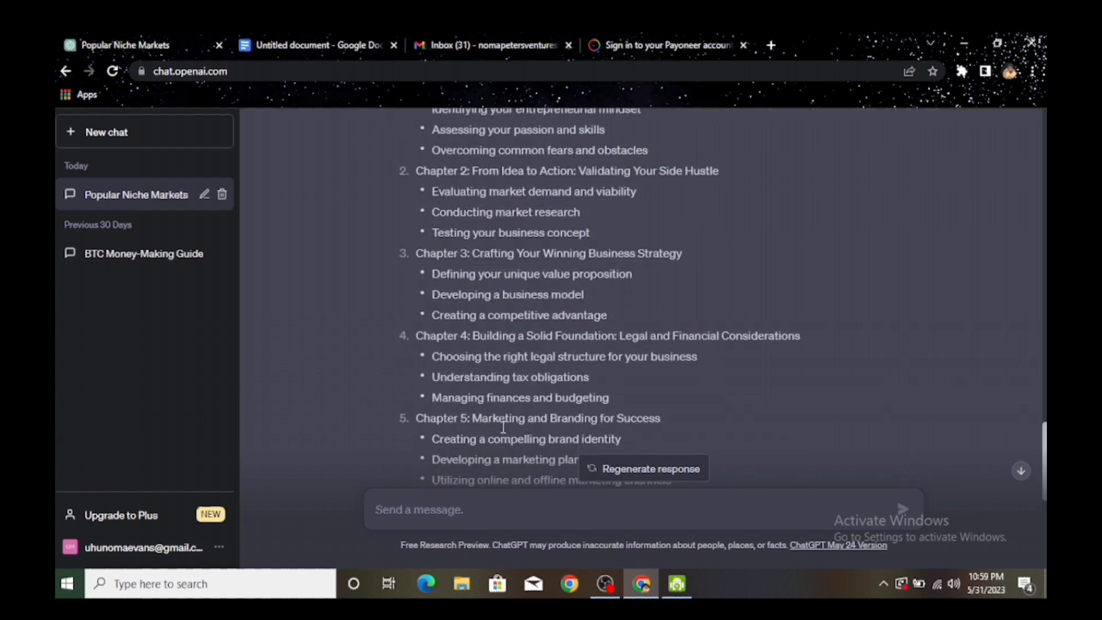
pyautogui.scroll(-1, 534, 401)
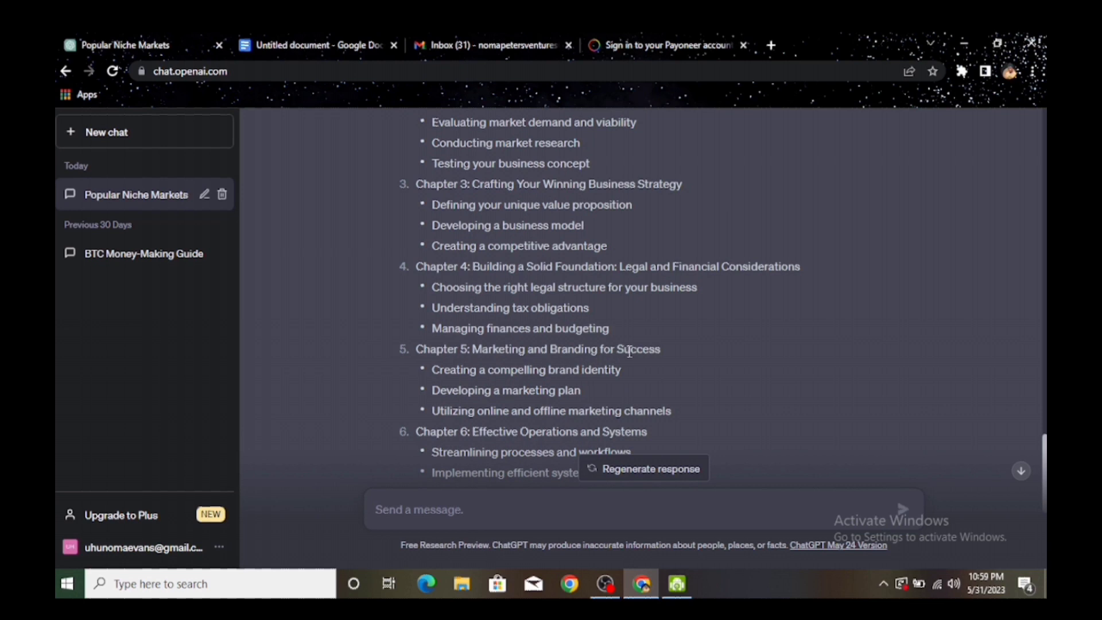
pyautogui.scroll(-1, 532, 451)
pyautogui.scroll(-1, 477, 412)
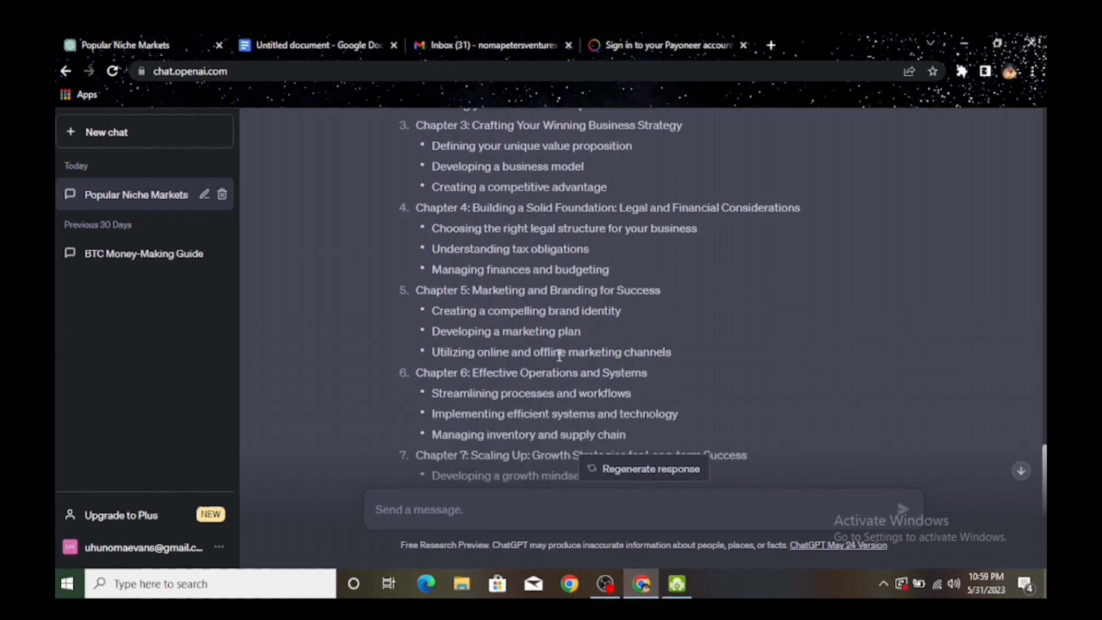
pyautogui.scroll(-3, 560, 354)
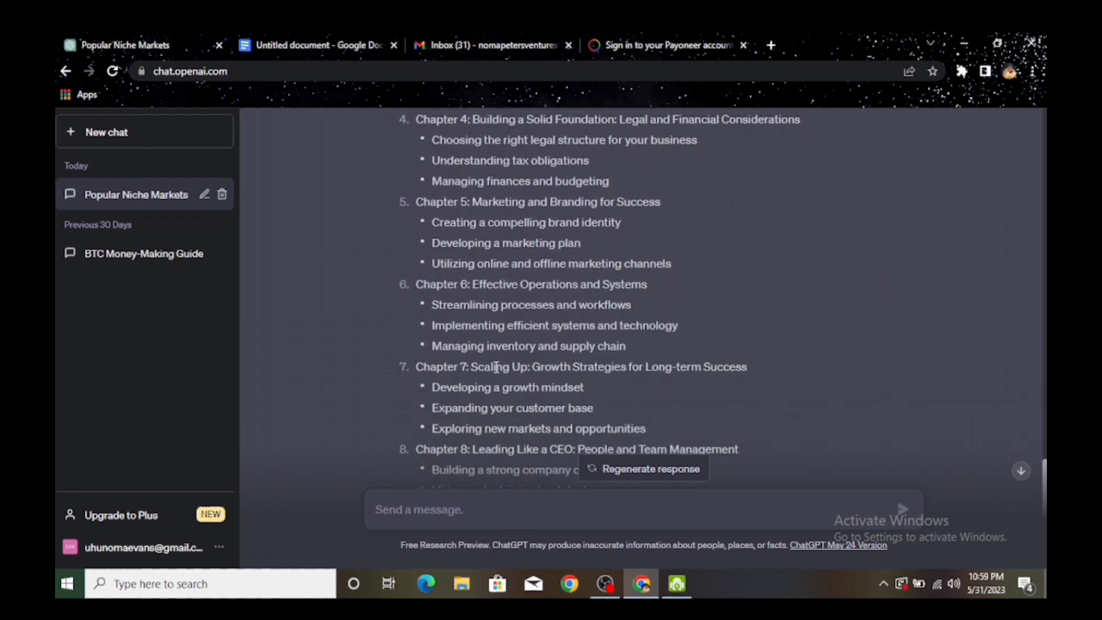
pyautogui.scroll(-1, 559, 358)
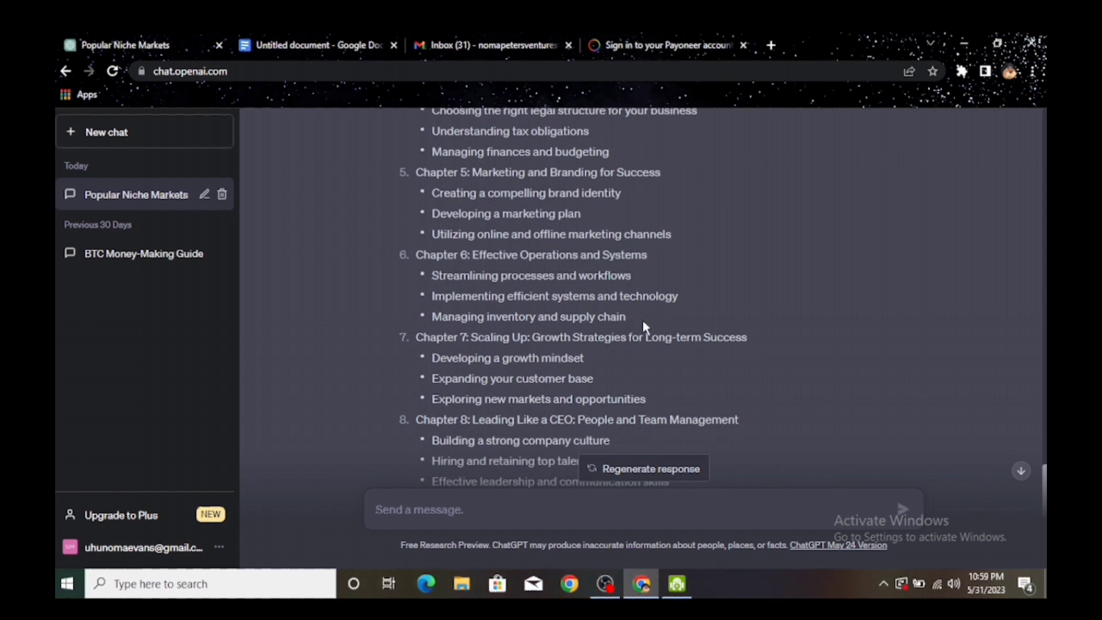
pyautogui.scroll(-2, 567, 351)
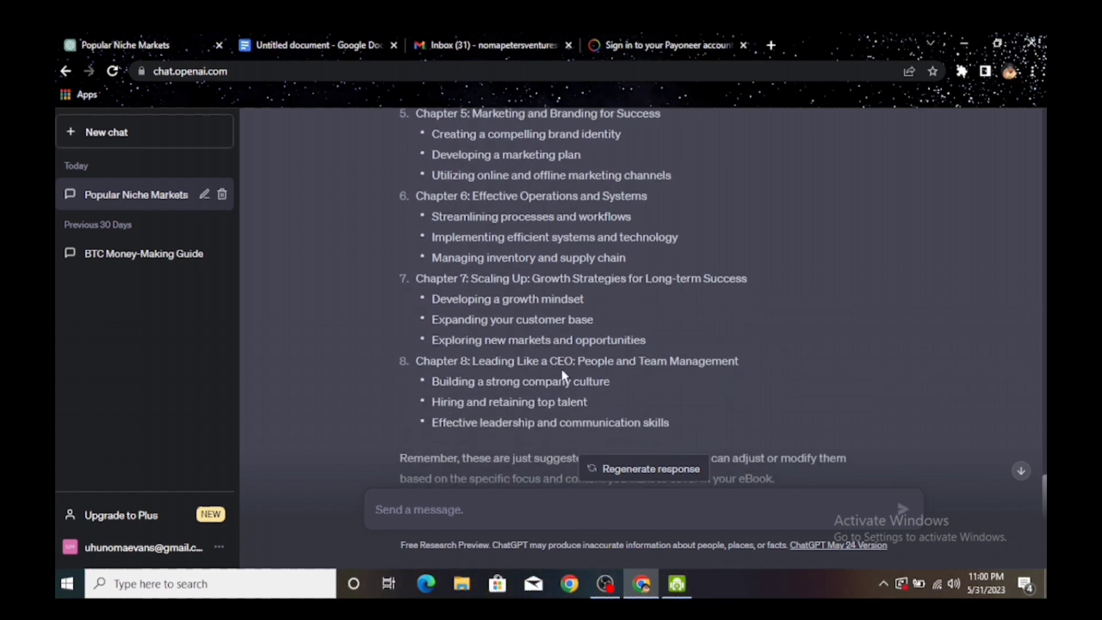
pyautogui.scroll(-2, 565, 390)
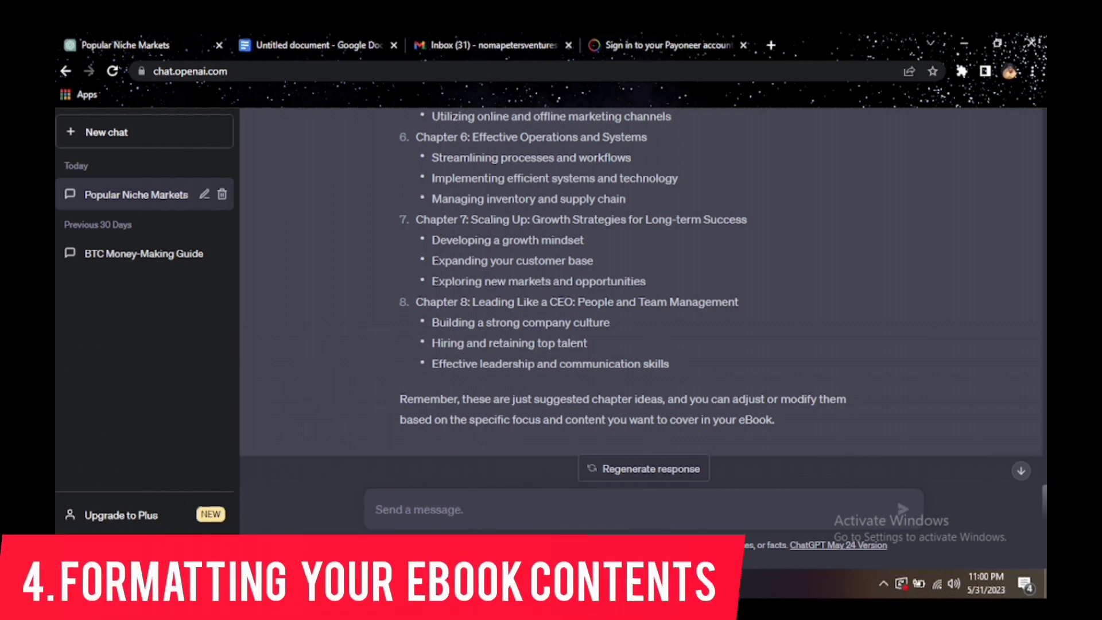
# Copy the quoted ebook title from the sent chapter prompt and paste it into the blank Google Docs document
pyautogui.scroll(10, 641, 287)
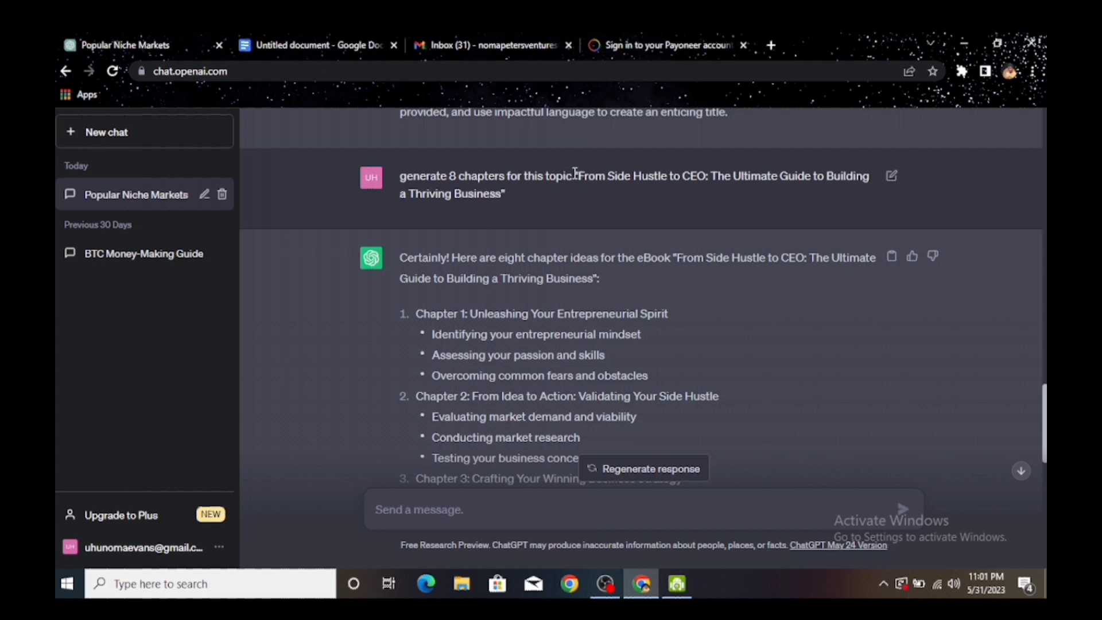
pyautogui.moveTo(574, 174); pyautogui.dragTo(622, 204)
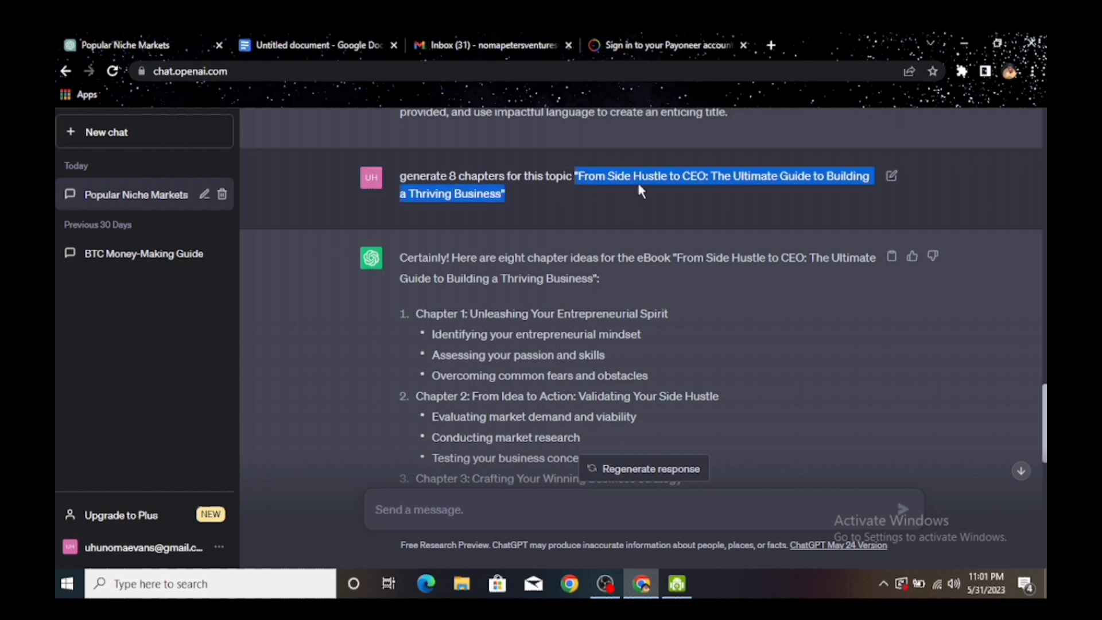
pyautogui.rightClick(651, 175)
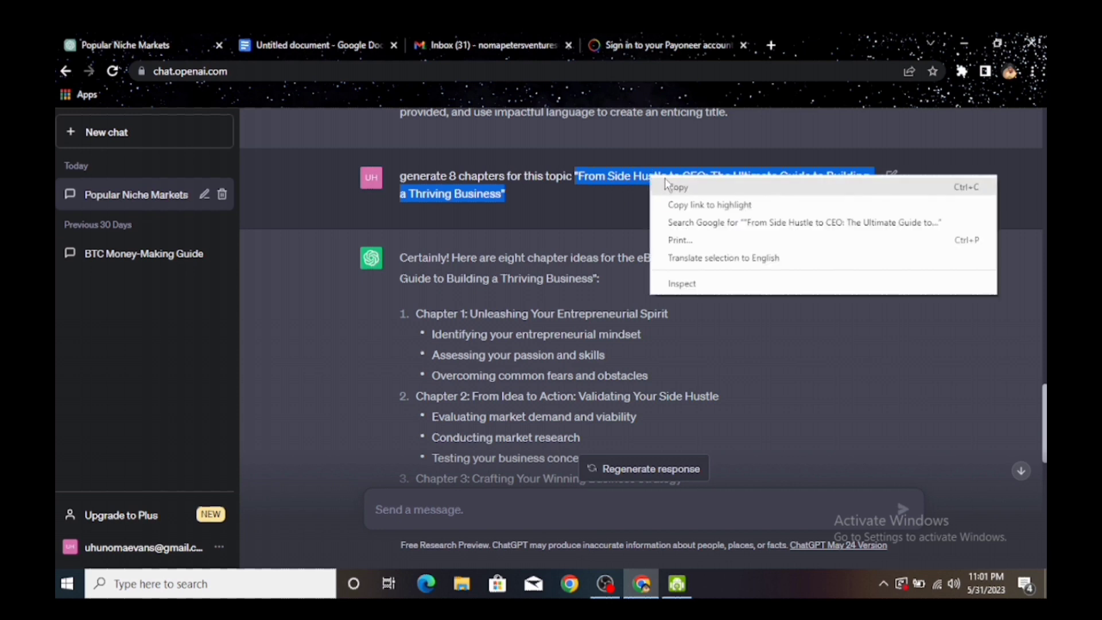
pyautogui.click(663, 182)
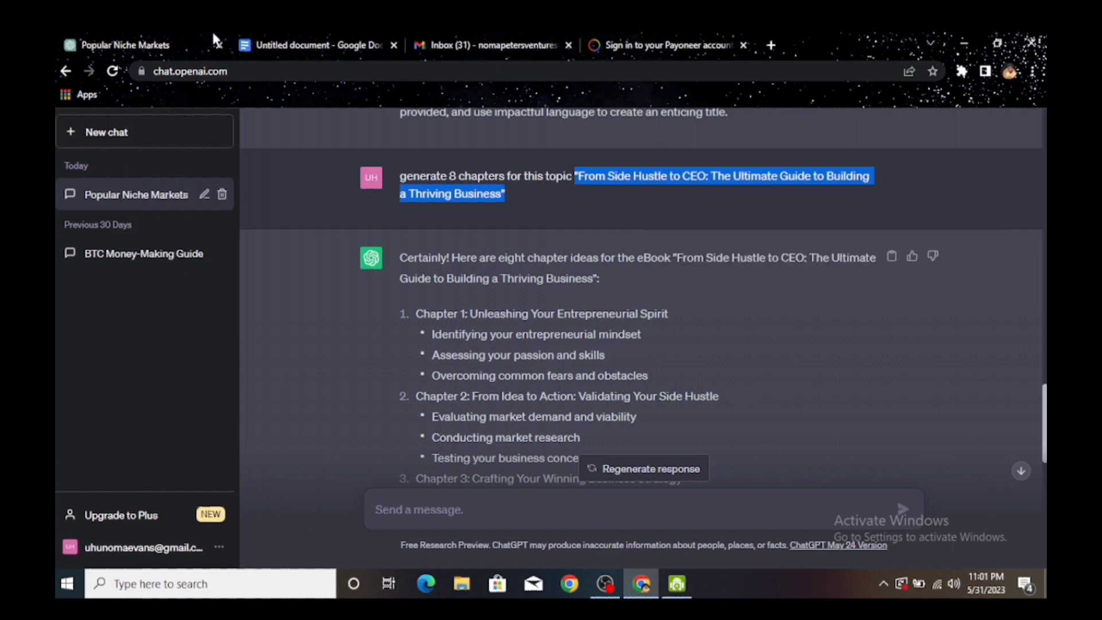
pyautogui.click(304, 45)
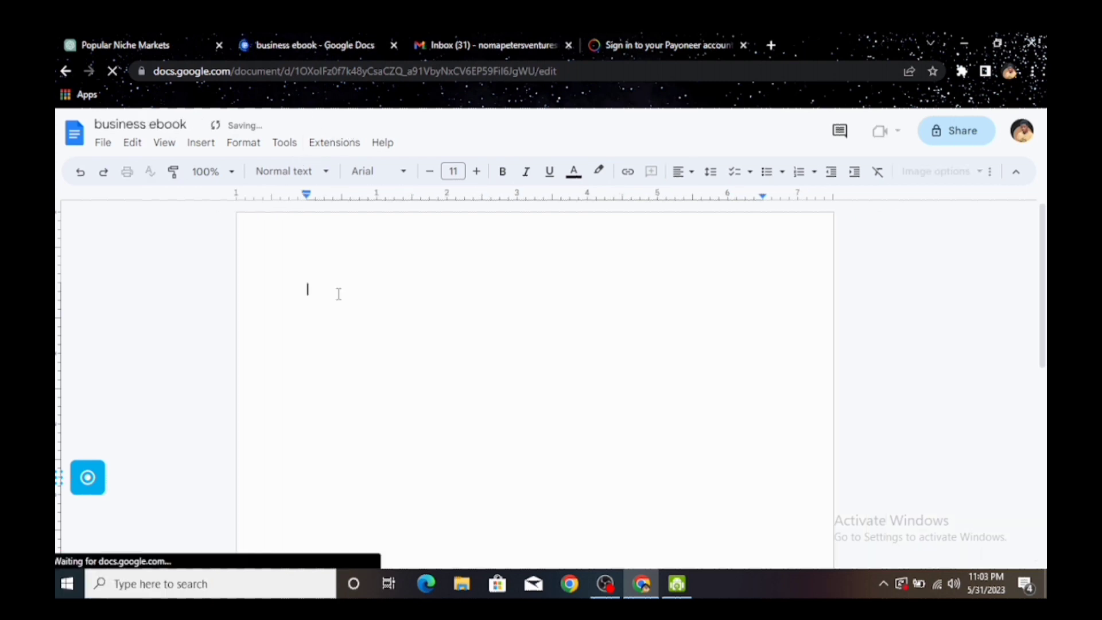
pyautogui.rightClick(338, 294)
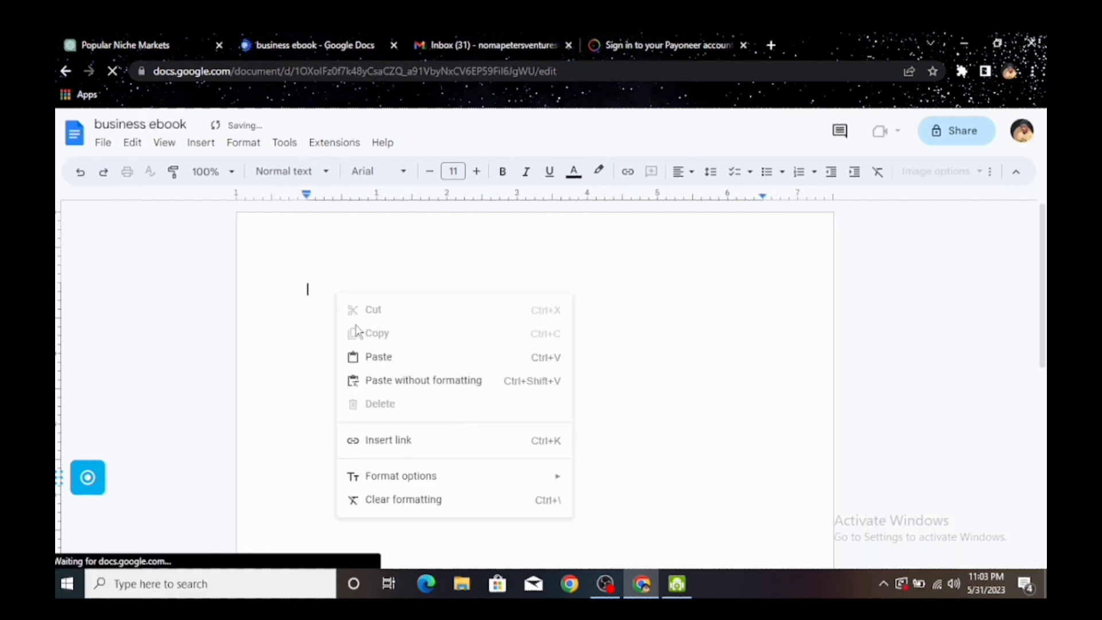
pyautogui.click(369, 361)
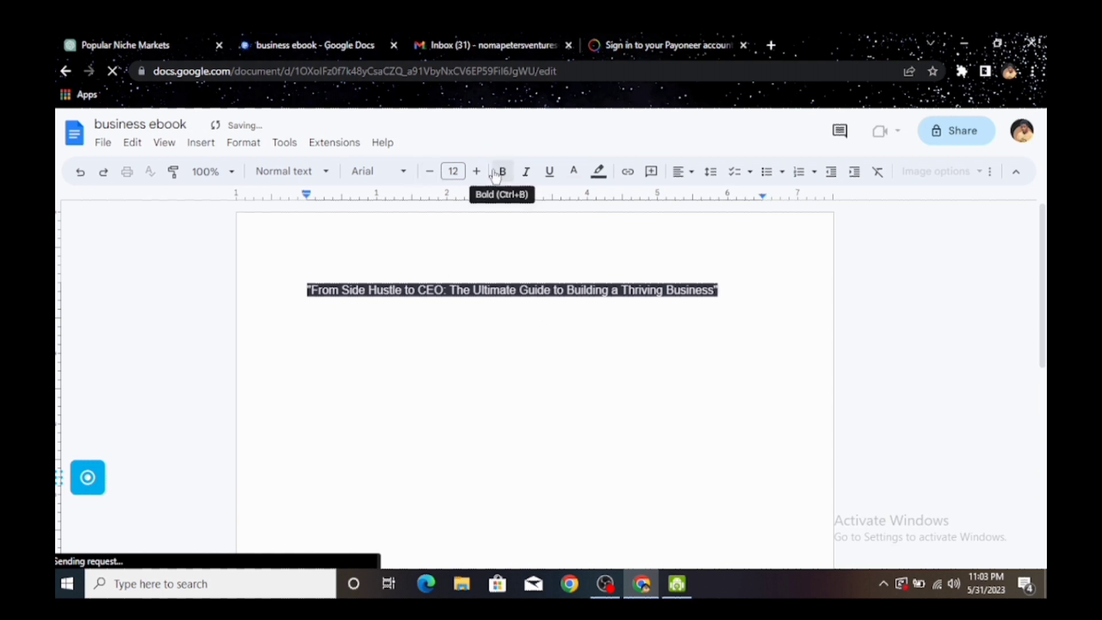
# Make the whole pasted ebook title bold
pyautogui.click(497, 172)
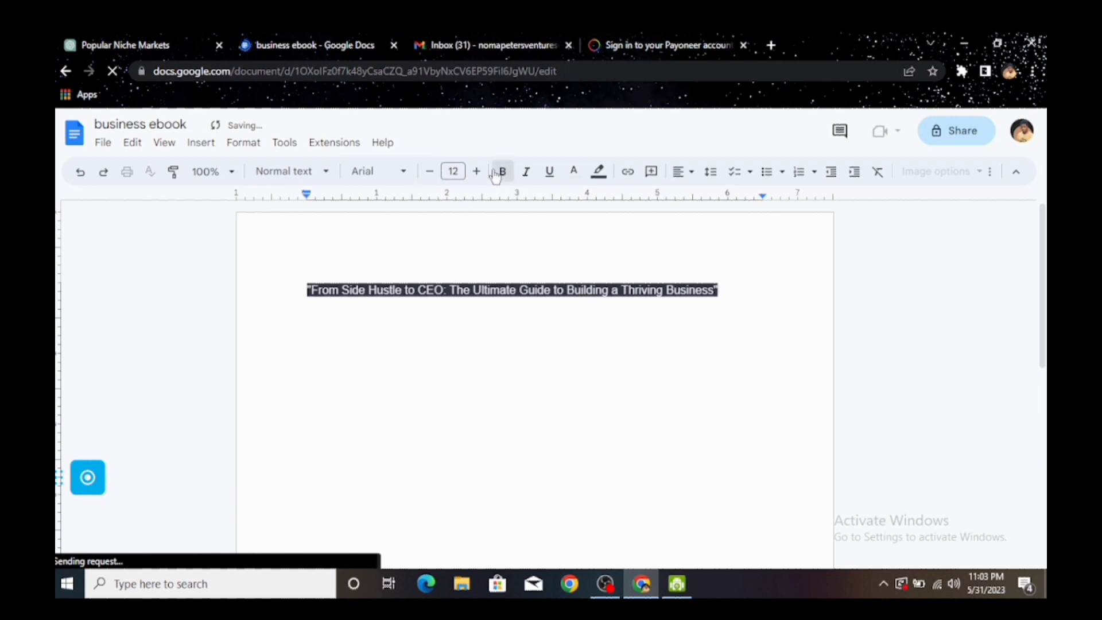
pyautogui.rightClick(308, 289)
pyautogui.click(548, 267)
pyautogui.moveTo(728, 286); pyautogui.dragTo(301, 283)
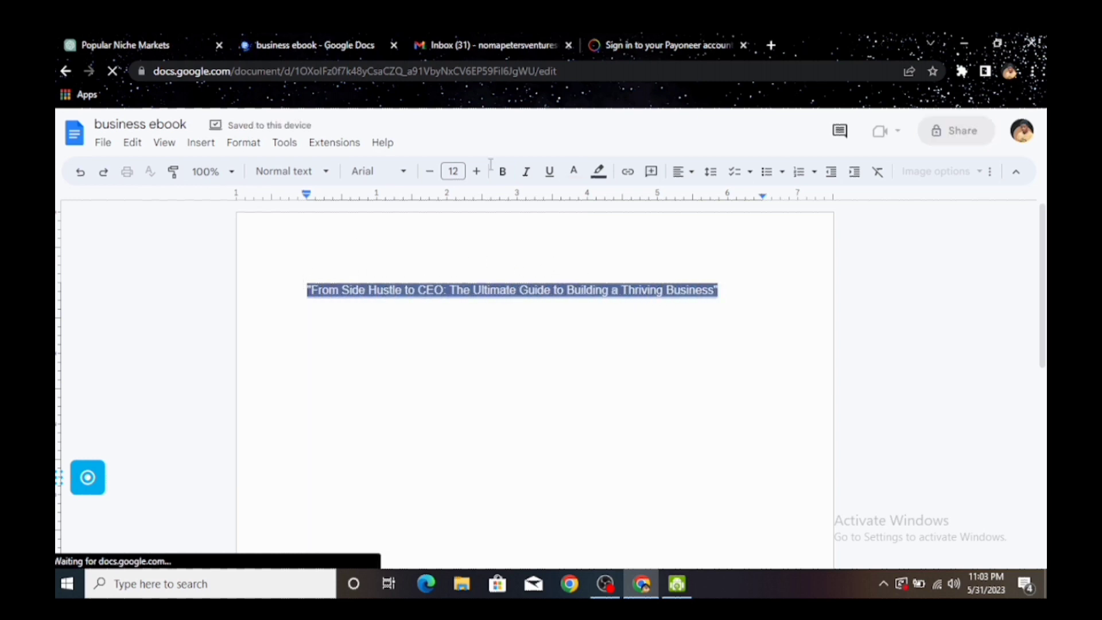
pyautogui.click(504, 175)
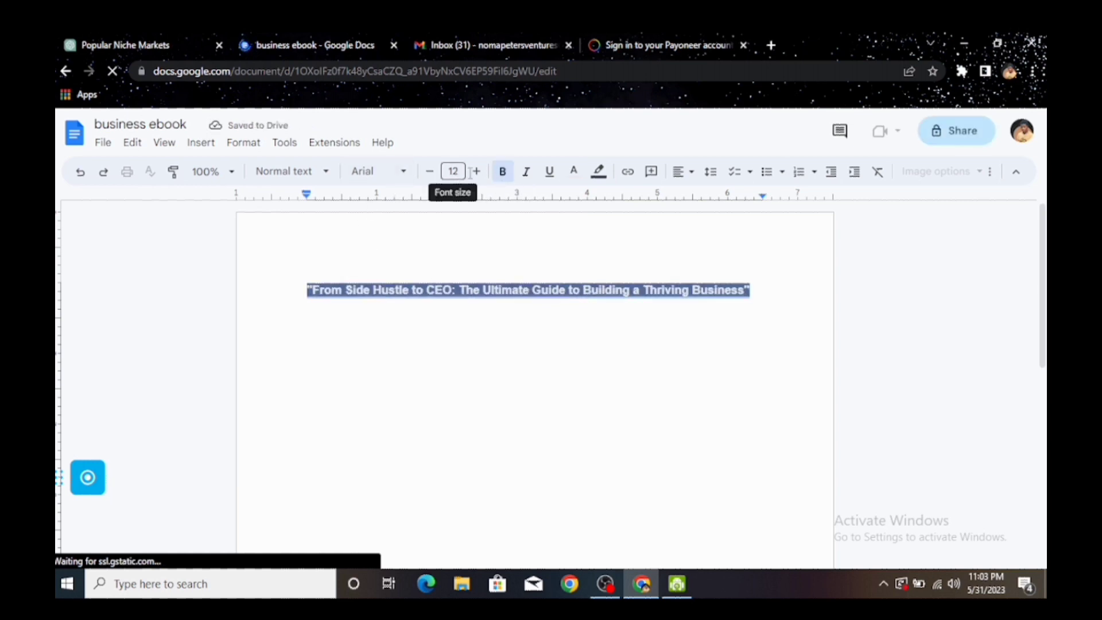
# Try the ebook title at font size 14 and return it to 12
pyautogui.click(477, 171)
pyautogui.click(477, 172)
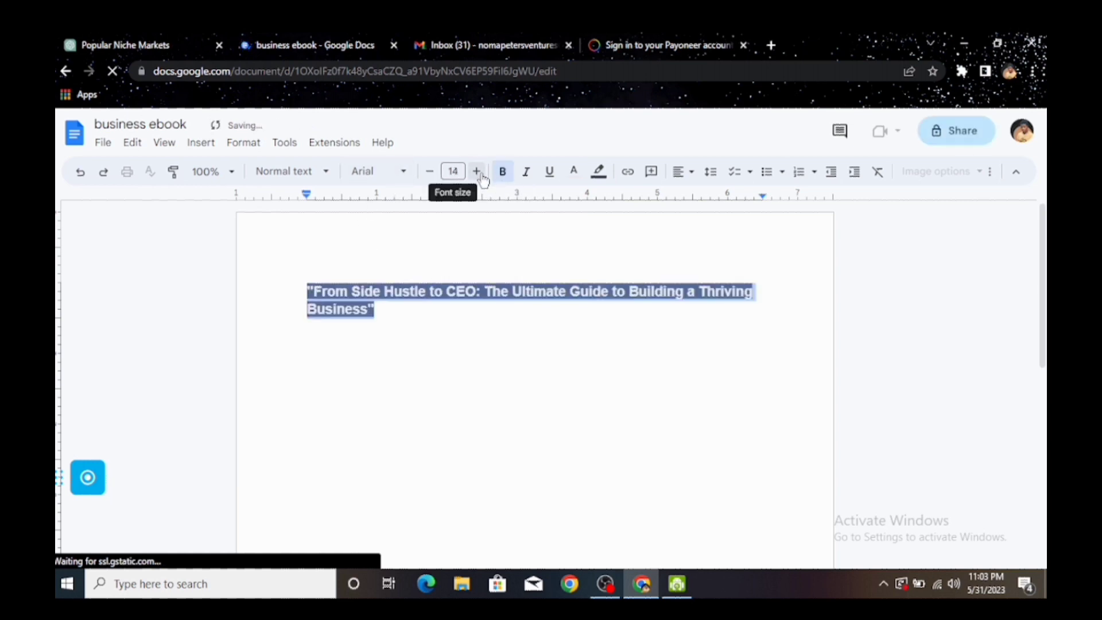
pyautogui.click(429, 171)
pyautogui.click(430, 171)
# Break the ebook title after "CEO:" so "The Ultimate Guide to Building a Thriving Business" starts on its own line below a gap
pyautogui.click(496, 288)
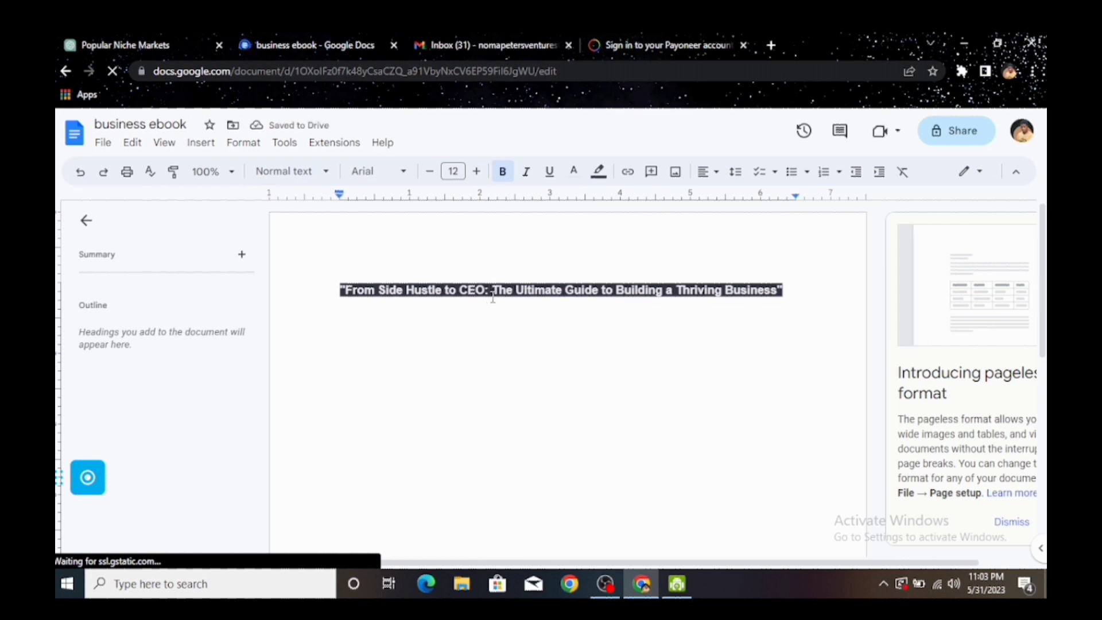
pyautogui.press('Return')
pyautogui.press('Return')
# Apply the Title paragraph style to the line "From Side Hustle to CEO:"
pyautogui.moveTo(496, 288); pyautogui.dragTo(340, 290)
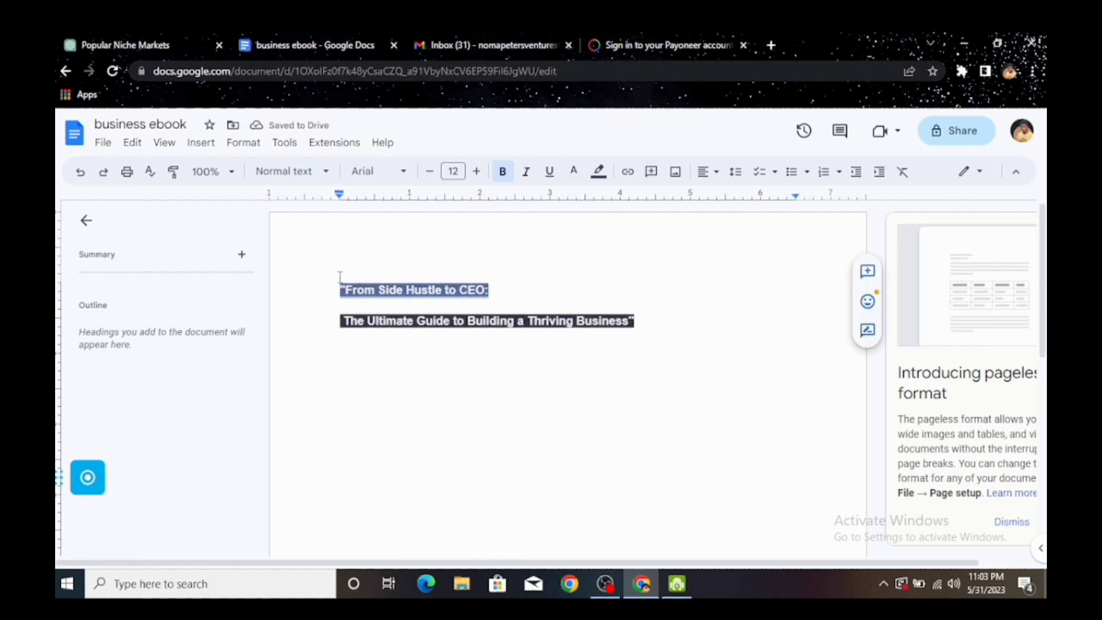
pyautogui.click(476, 171)
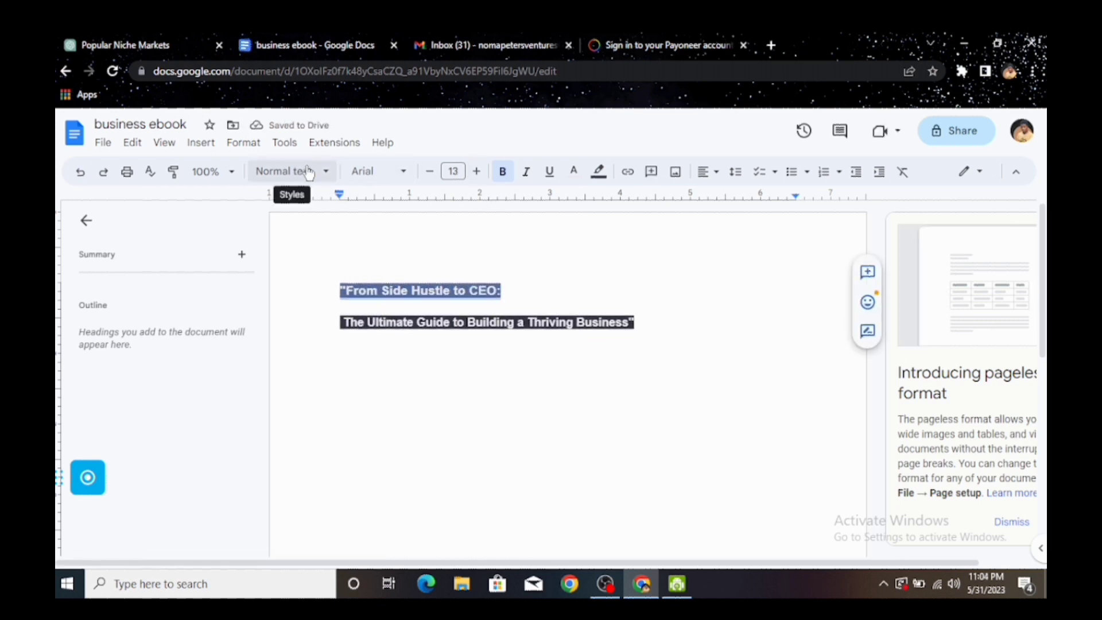
pyautogui.click(290, 171)
pyautogui.click(315, 264)
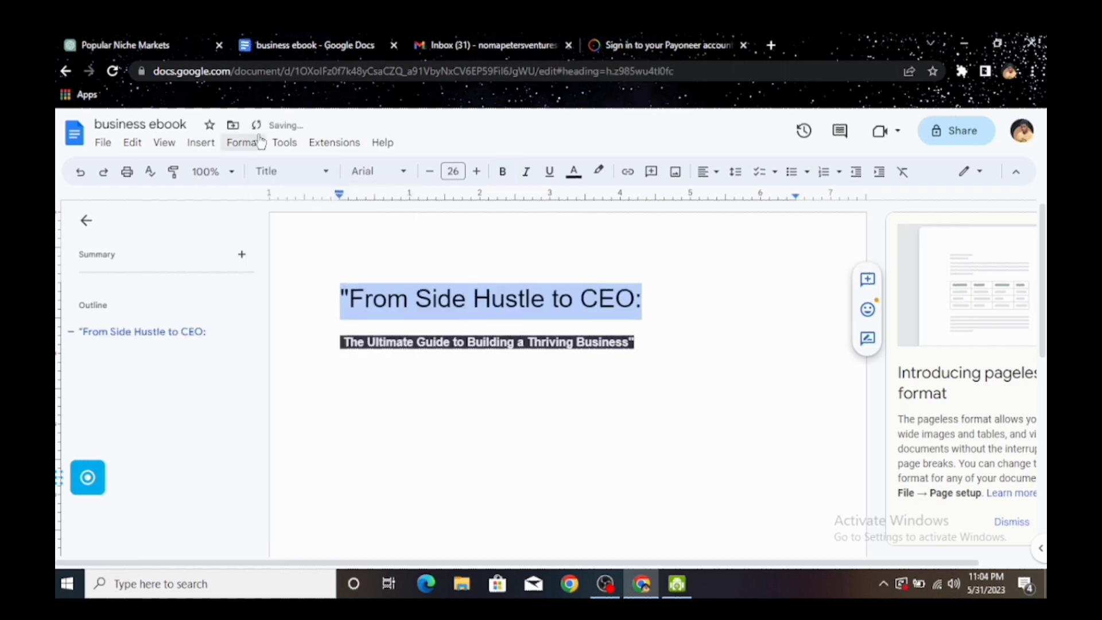
# Change the line "From Side Hustle to CEO:" to the Heading 1 style and make it bold
pyautogui.click(290, 171)
pyautogui.click(322, 368)
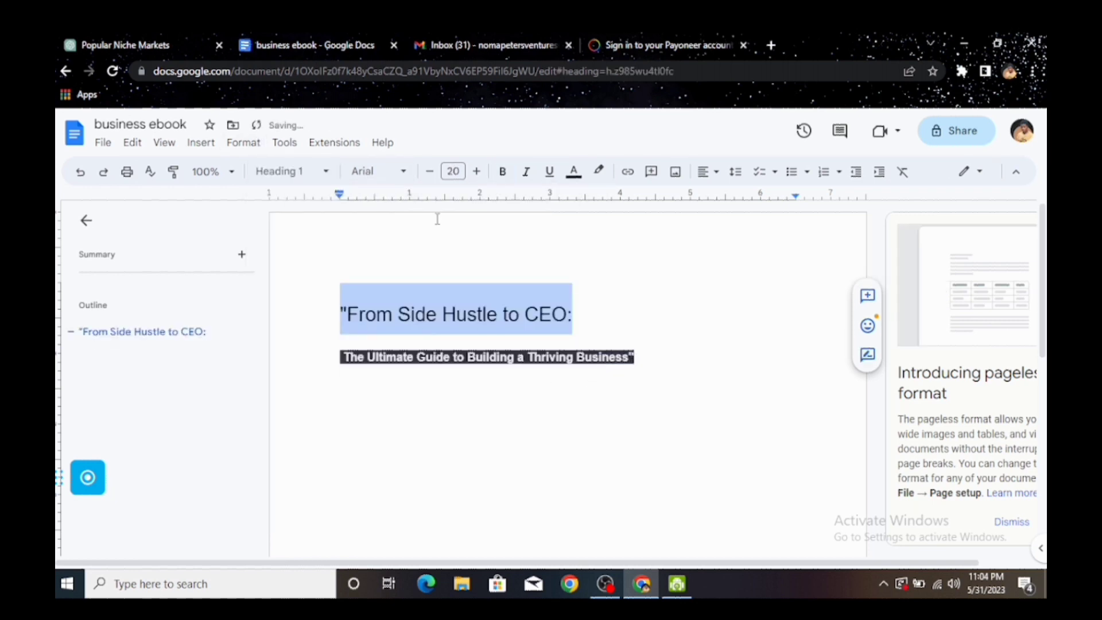
pyautogui.moveTo(572, 316); pyautogui.dragTo(283, 316)
pyautogui.hotkey('ctrl', 'b')
pyautogui.click(591, 315)
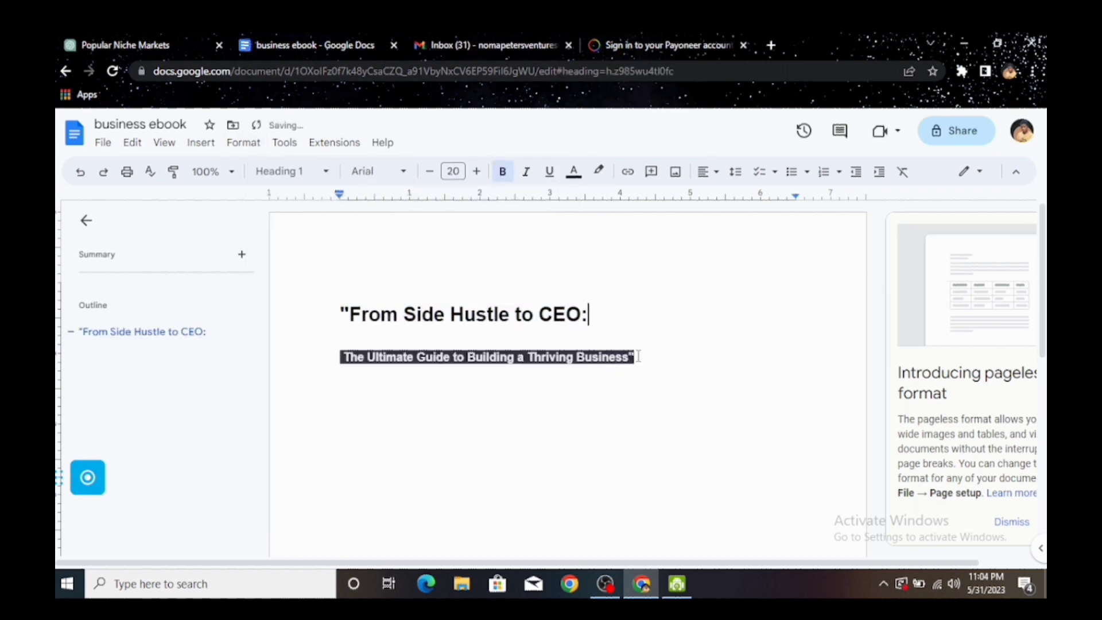
# Apply Heading 2 to the line "The Ultimate Guide to Building a Thriving Business" and center both title lines
pyautogui.moveTo(634, 357); pyautogui.dragTo(340, 357)
pyautogui.click(290, 171)
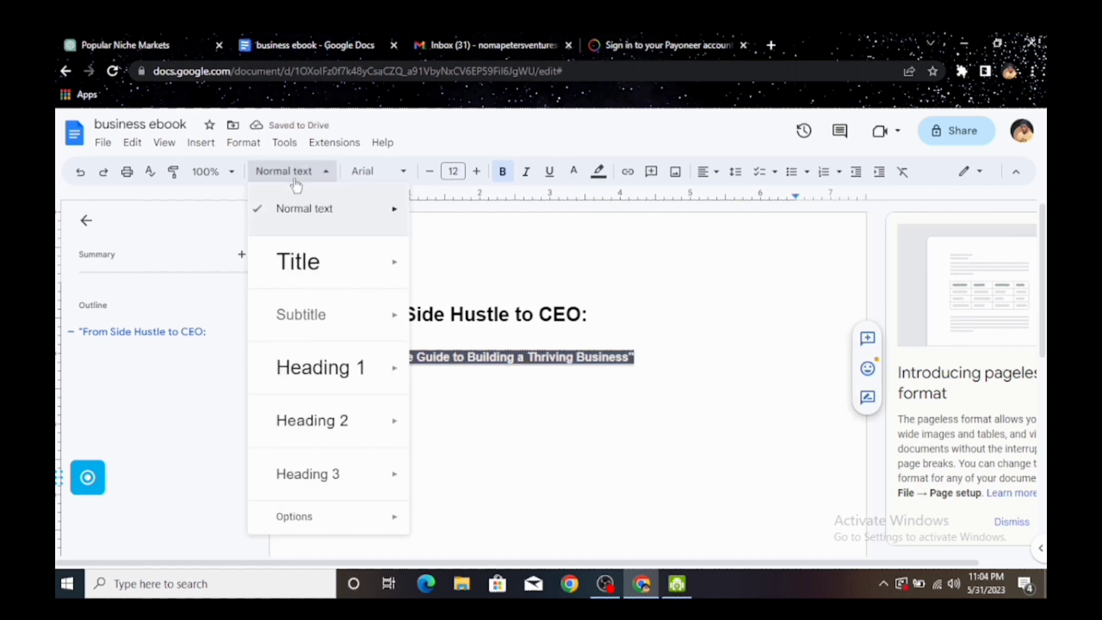
pyautogui.click(336, 317)
pyautogui.hotkey('ctrl', 'a')
pyautogui.hotkey('ctrl', 'shift', 'e')
pyautogui.click(706, 285)
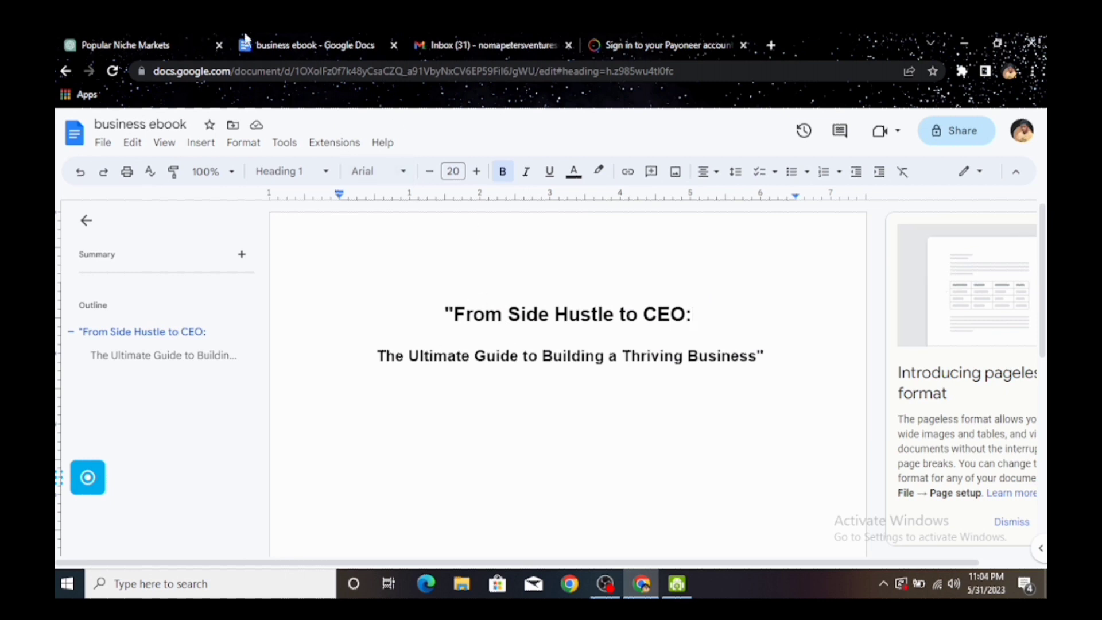
# Switch to ChatGPT and copy the whole response listing the eight chapters with their bullet points
pyautogui.click(150, 43)
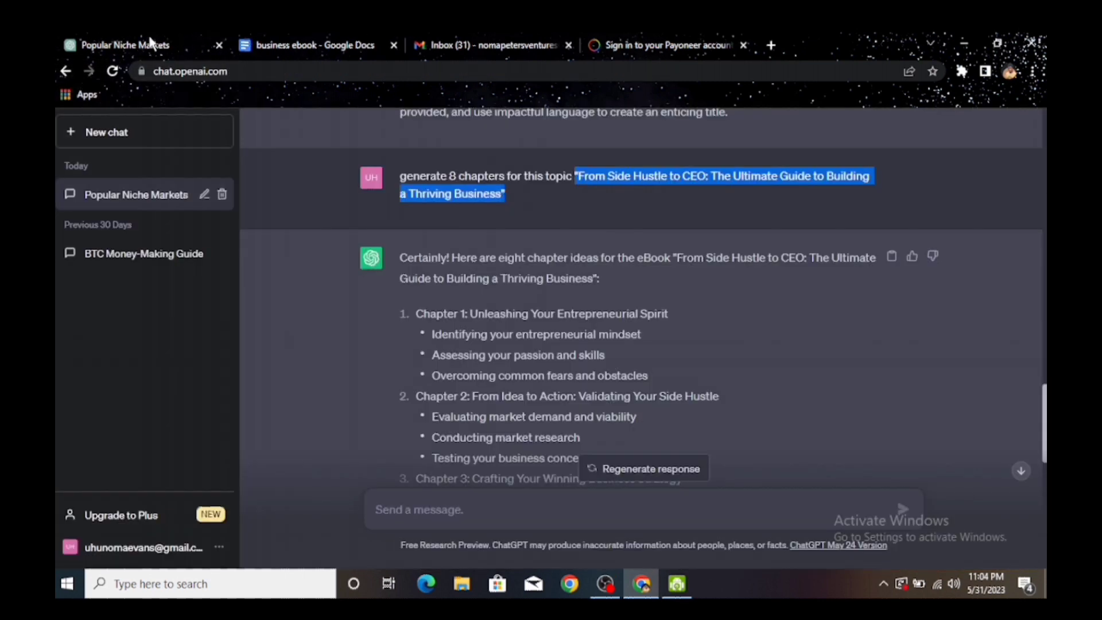
pyautogui.scroll(-3, 641, 298)
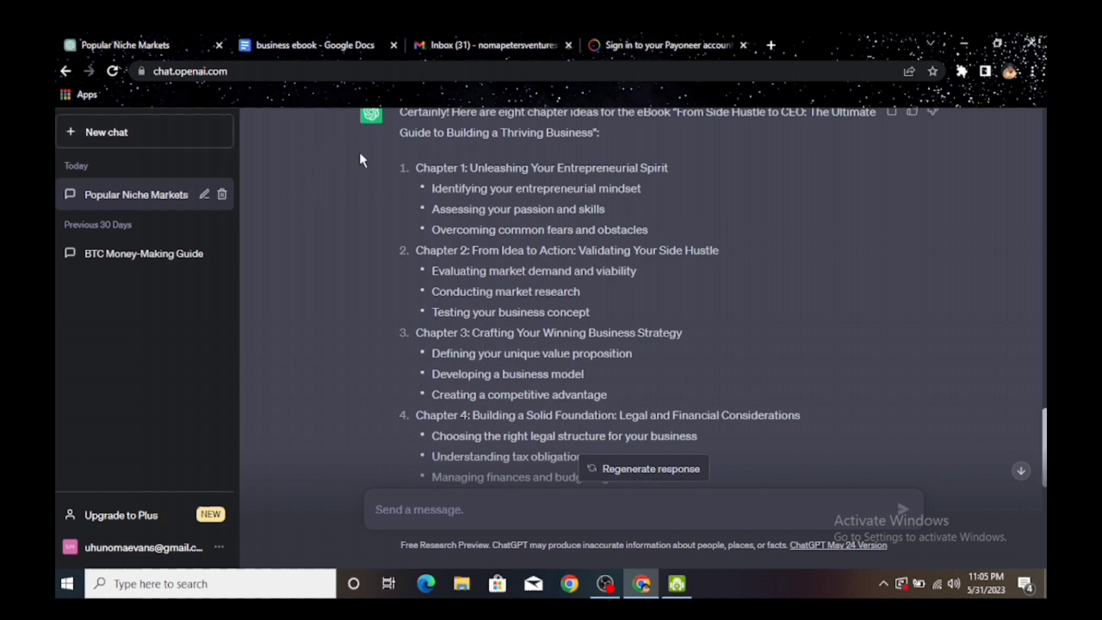
pyautogui.moveTo(361, 158); pyautogui.dragTo(561, 416)
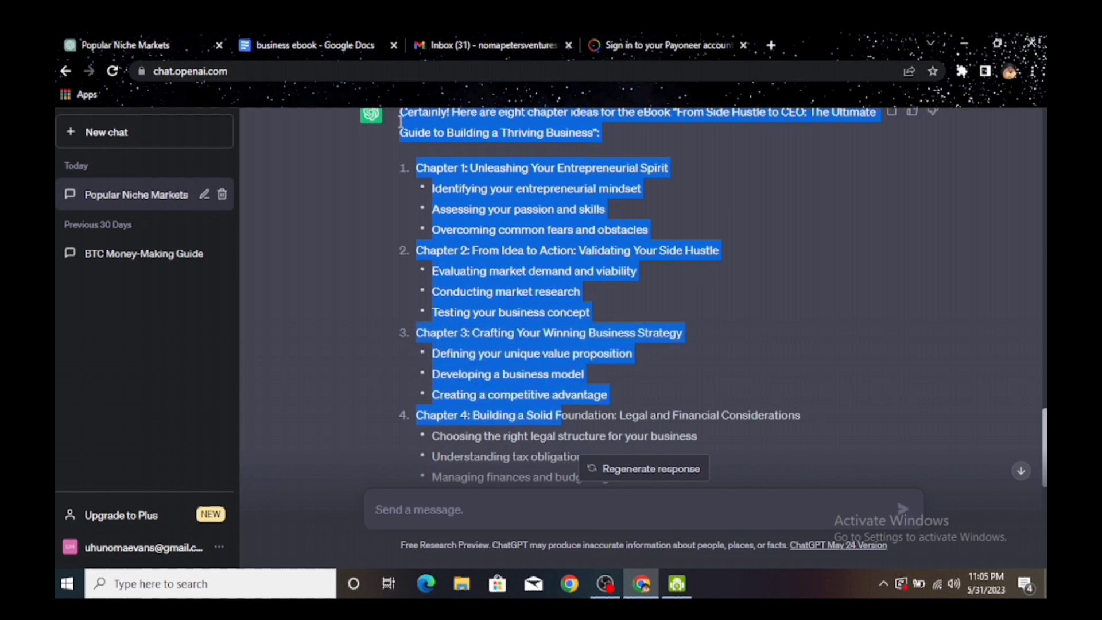
pyautogui.moveTo(400, 122); pyautogui.dragTo(597, 503)
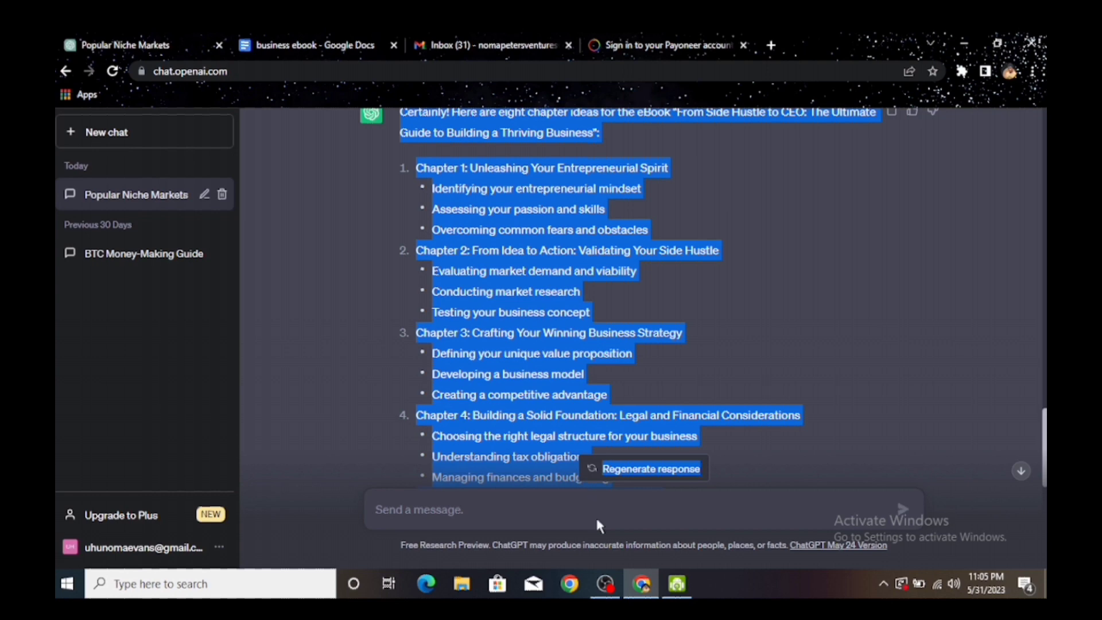
pyautogui.moveTo(925, 435); pyautogui.dragTo(1043, 565)
pyautogui.scroll(10, 891, 414)
pyautogui.scroll(-5, 891, 413)
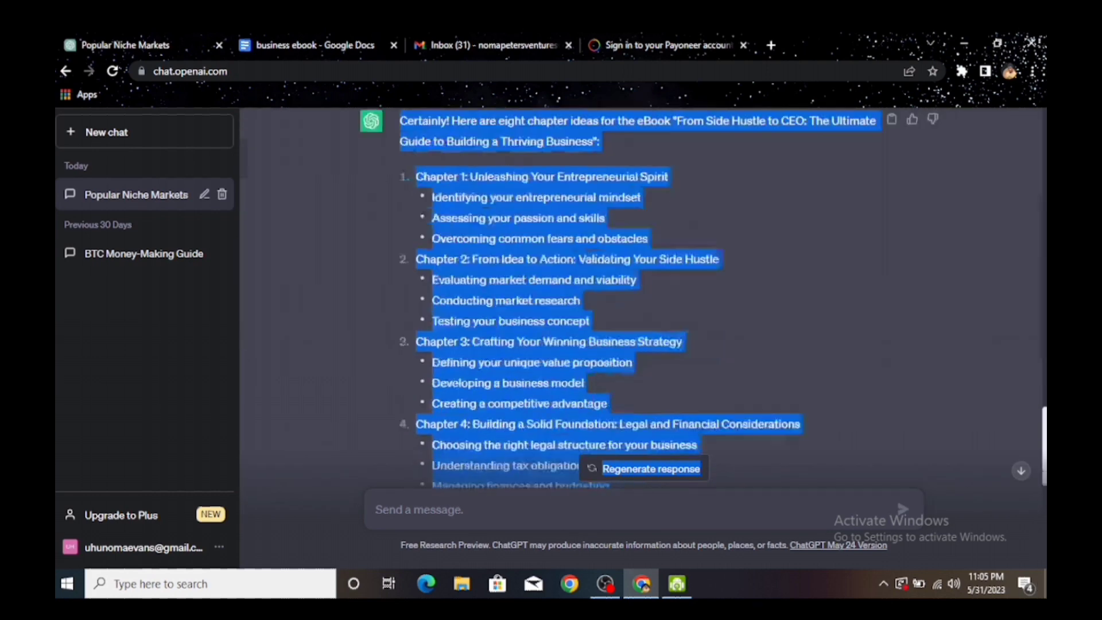
pyautogui.rightClick(520, 252)
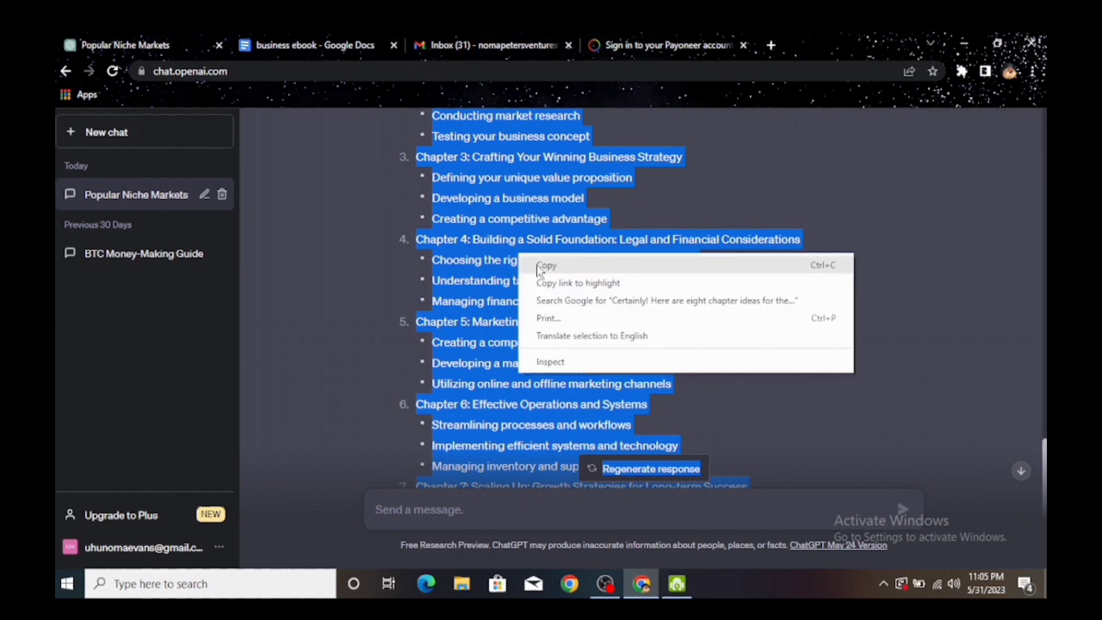
pyautogui.click(538, 264)
# Switch to the business ebook document in Google Docs and paste the chapter list below the title, leaving a gap
pyautogui.click(290, 46)
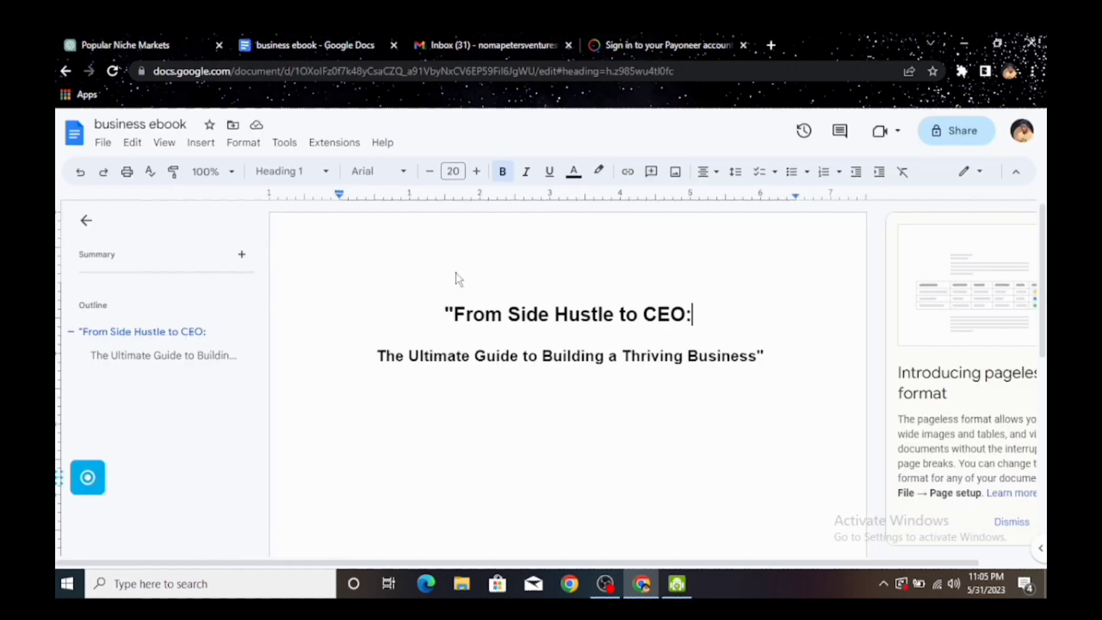
pyautogui.click(790, 384)
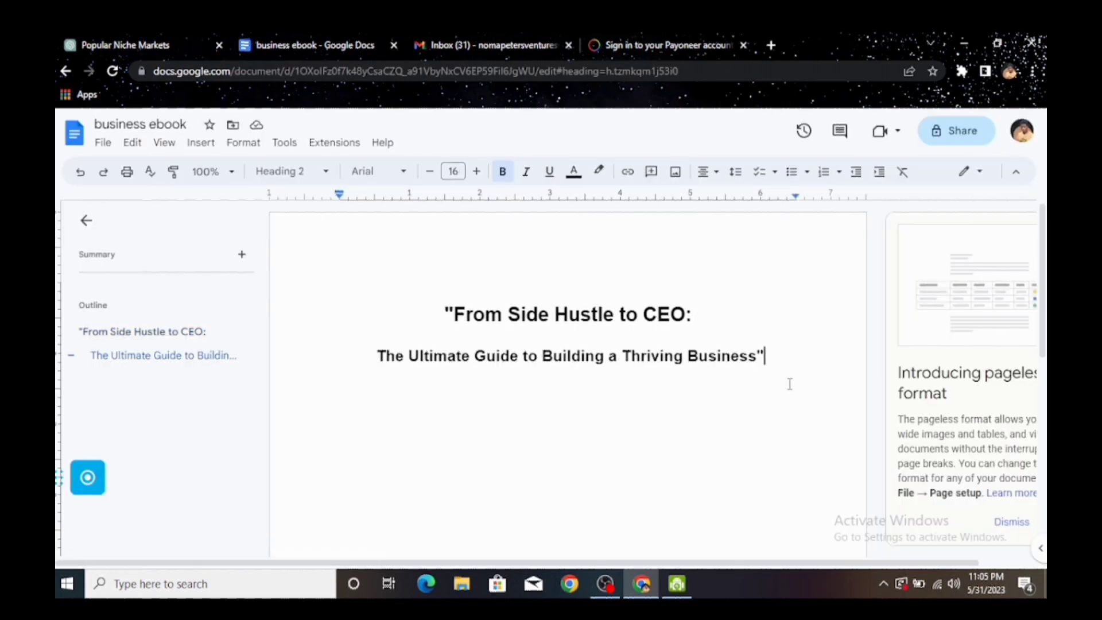
pyautogui.press('Return')
pyautogui.press('Return')
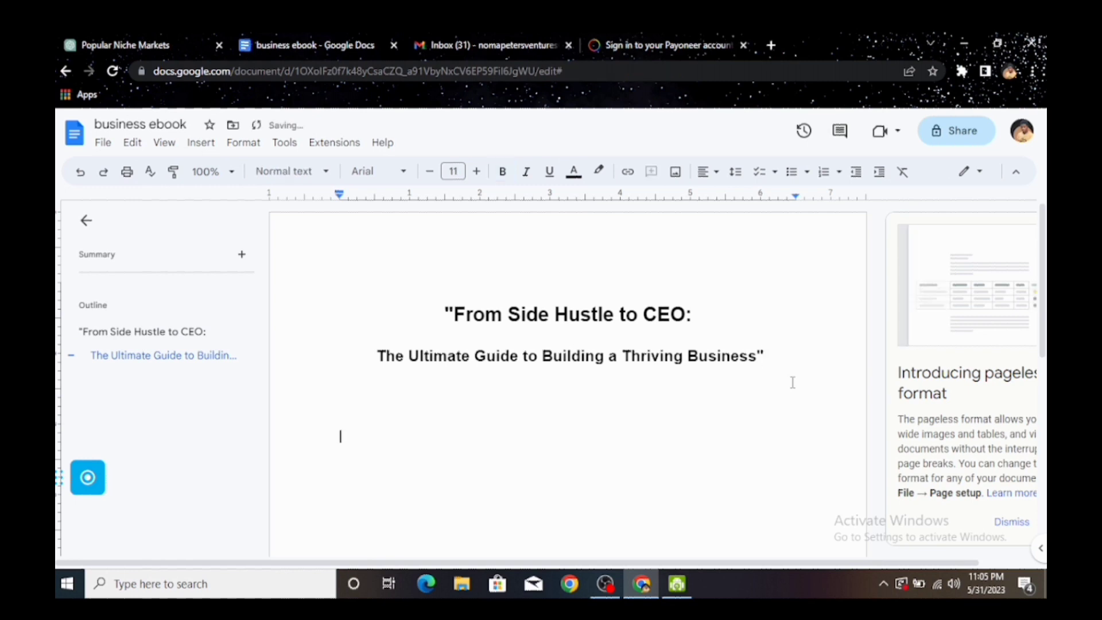
pyautogui.rightClick(442, 459)
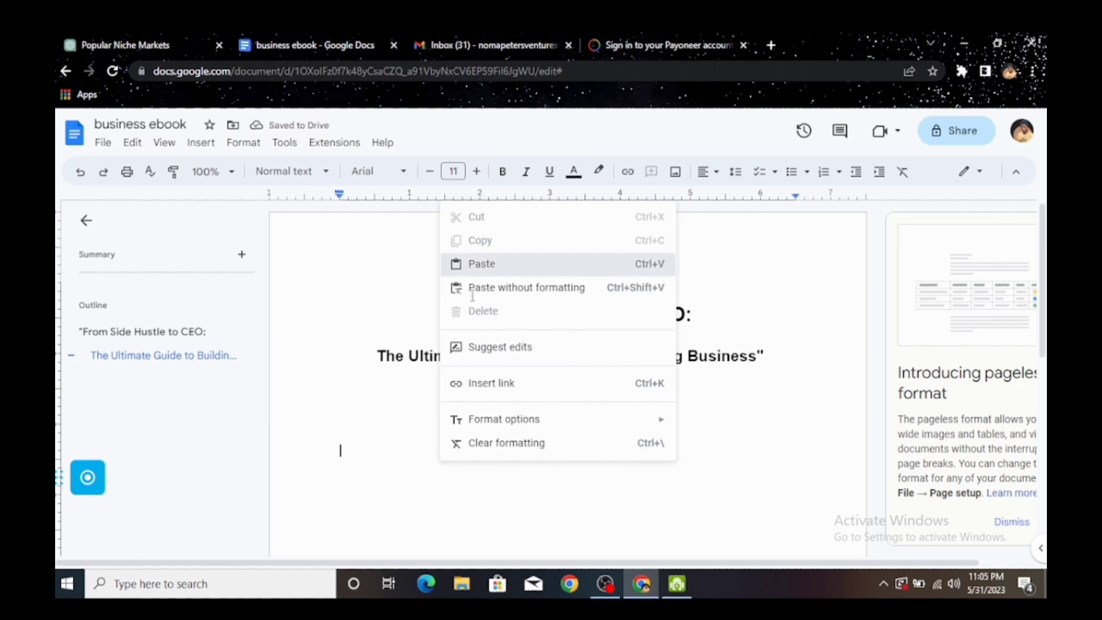
pyautogui.click(481, 264)
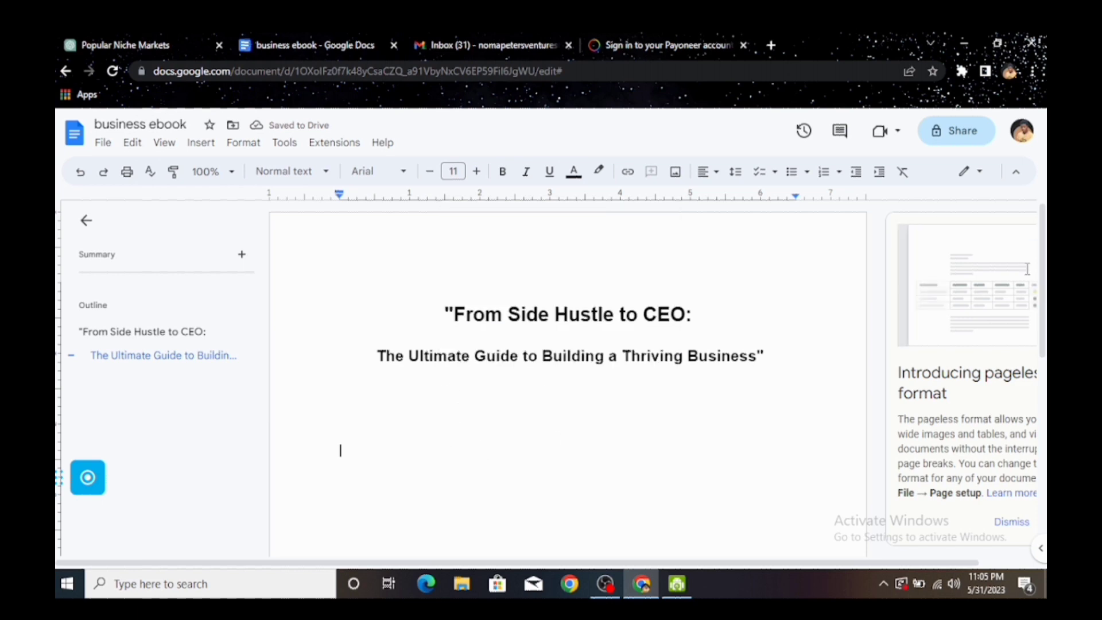
pyautogui.hotkey('ctrl', 'v')
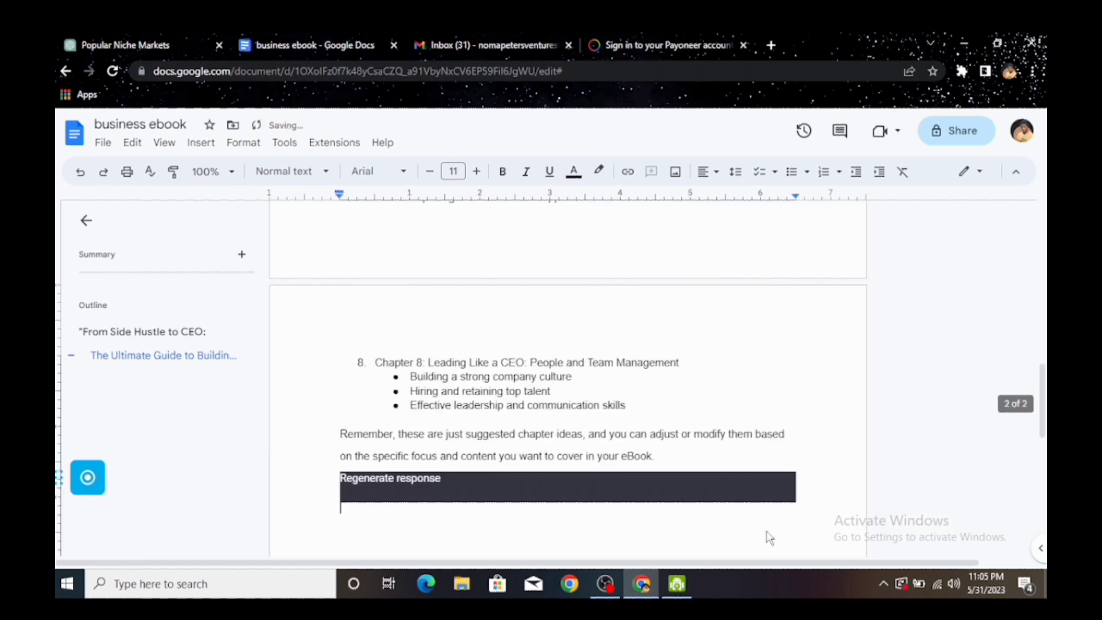
# Delete the stray "Regenerate response" line and its dark background at the end of the pasted text
pyautogui.press('BackSpace')
pyautogui.press('BackSpace')
pyautogui.press('BackSpace')
pyautogui.press('BackSpace')
pyautogui.press('BackSpace')
pyautogui.press('BackSpace')
pyautogui.press('BackSpace')
pyautogui.press('BackSpace')
pyautogui.press('BackSpace')
pyautogui.press('BackSpace')
pyautogui.press('BackSpace')
pyautogui.press('BackSpace')
pyautogui.press('BackSpace')
pyautogui.press('BackSpace')
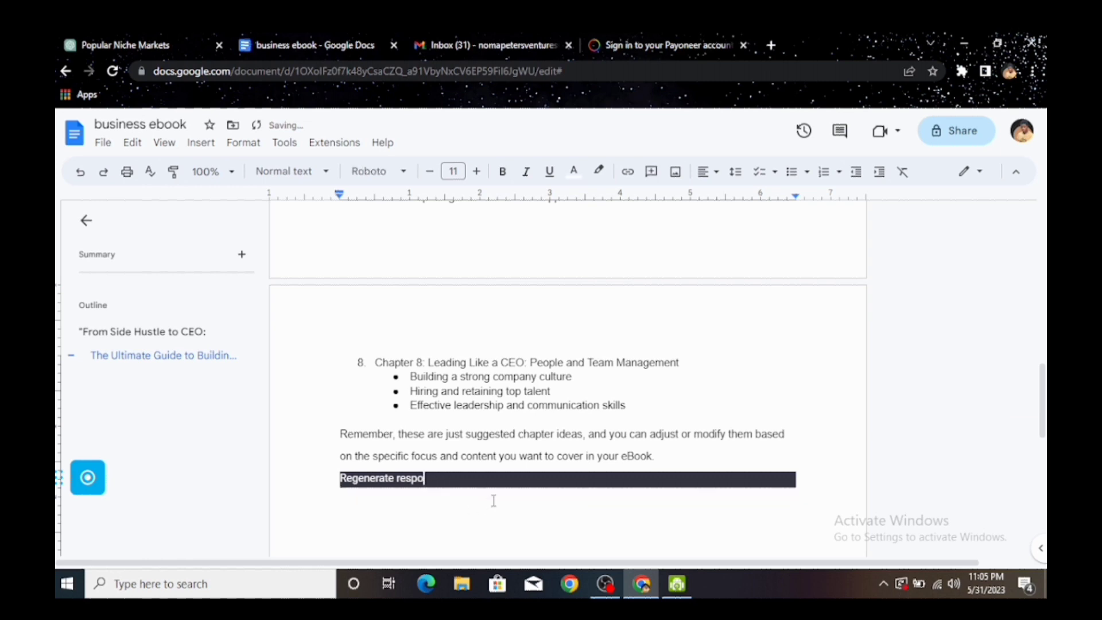
pyautogui.press('BackSpace')
pyautogui.press('BackSpace')
pyautogui.press('BackSpace')
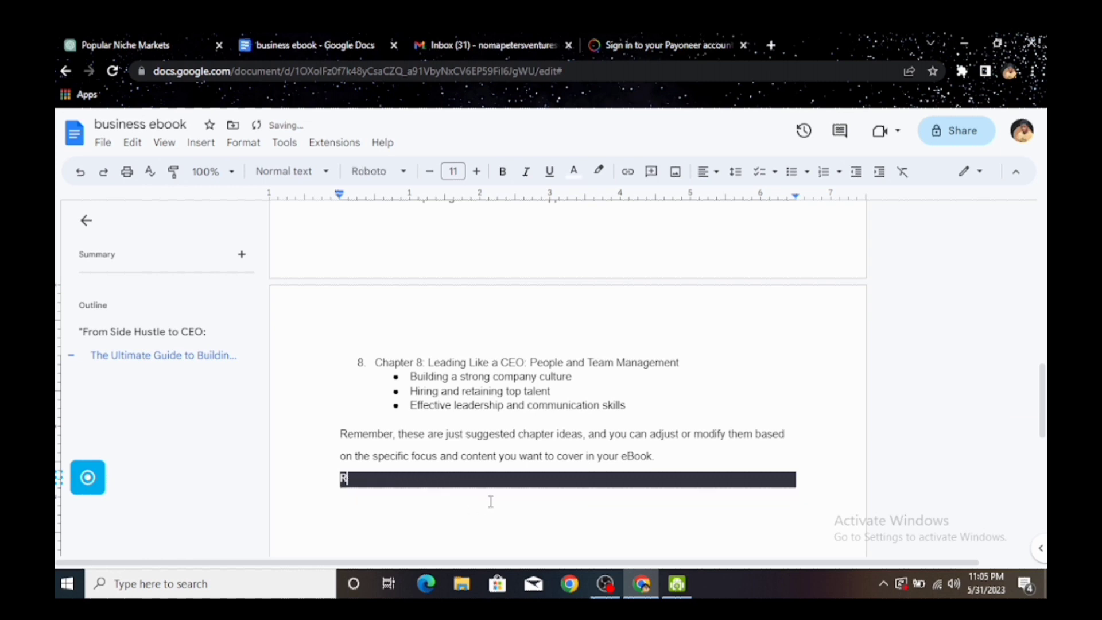
pyautogui.press('BackSpace')
pyautogui.press('BackSpace')
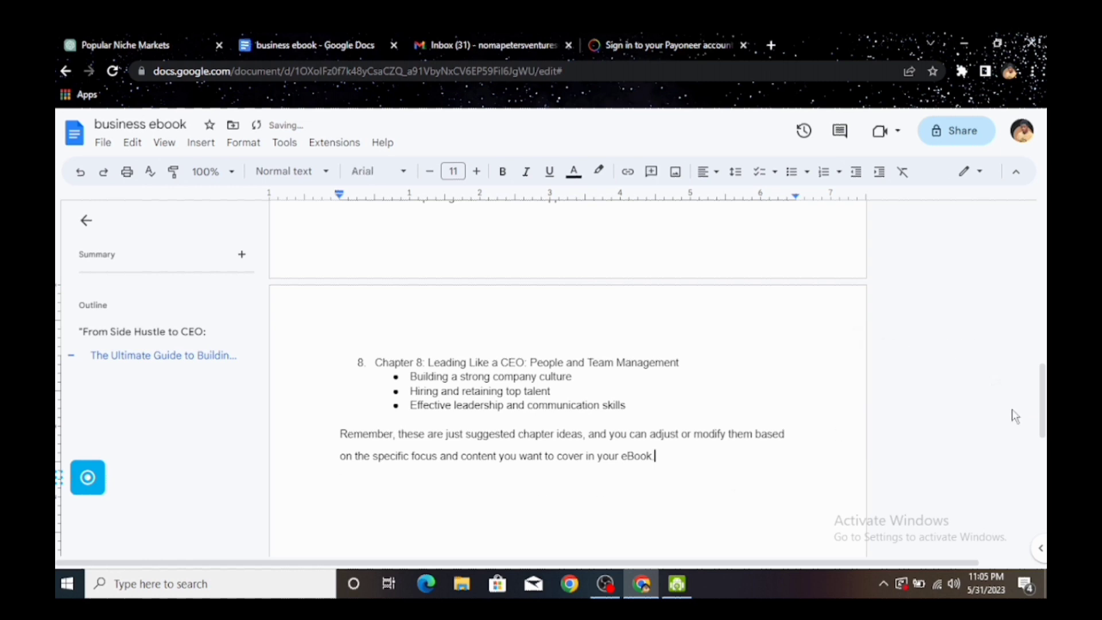
# Insert blank lines below the ebook title to push the pasted chapter text onto the second page
pyautogui.moveTo(1041, 402); pyautogui.dragTo(1041, 255)
pyautogui.click(544, 344)
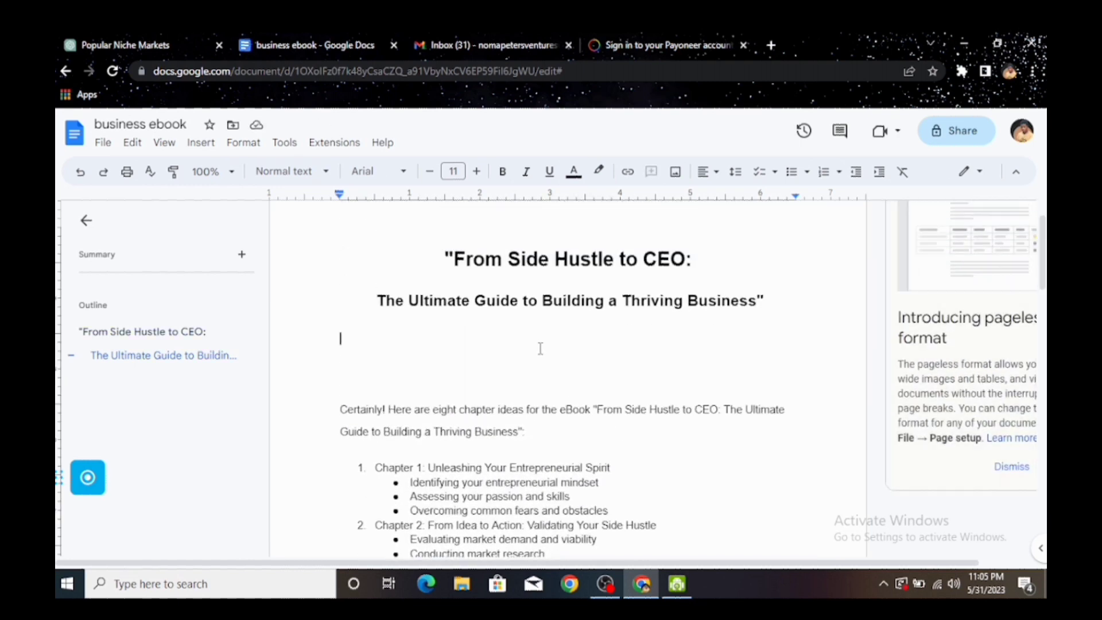
pyautogui.press('Return')
pyautogui.press('Return')
pyautogui.press('Return')
pyautogui.press('Return')
pyautogui.press('Return')
pyautogui.press('Return')
pyautogui.press('Return')
pyautogui.press('Return')
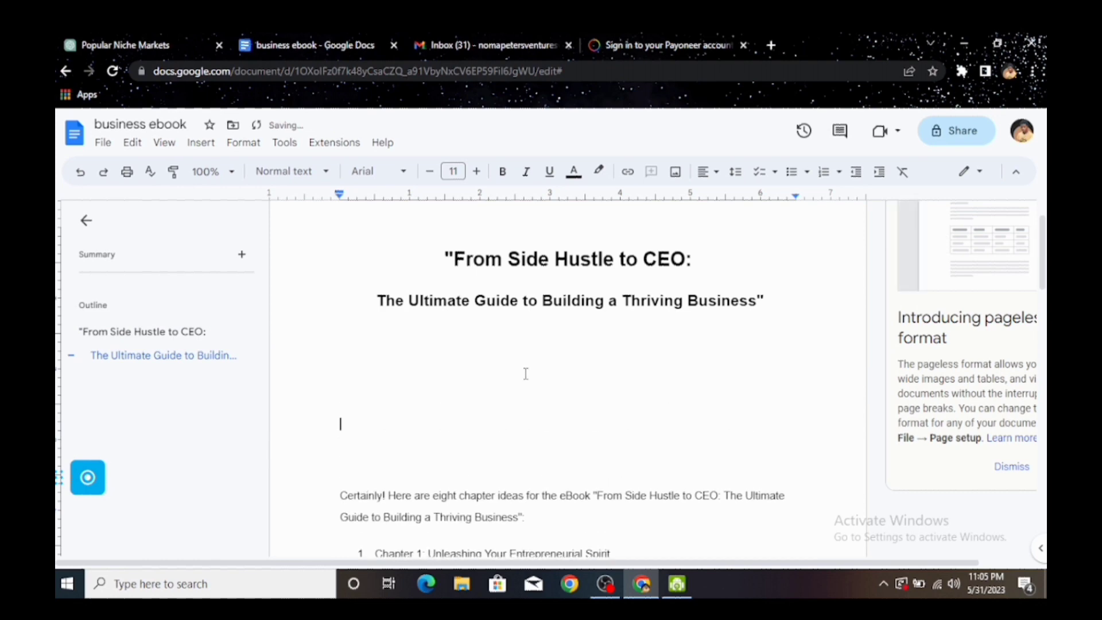
pyautogui.hotkey('ctrl', 'z')
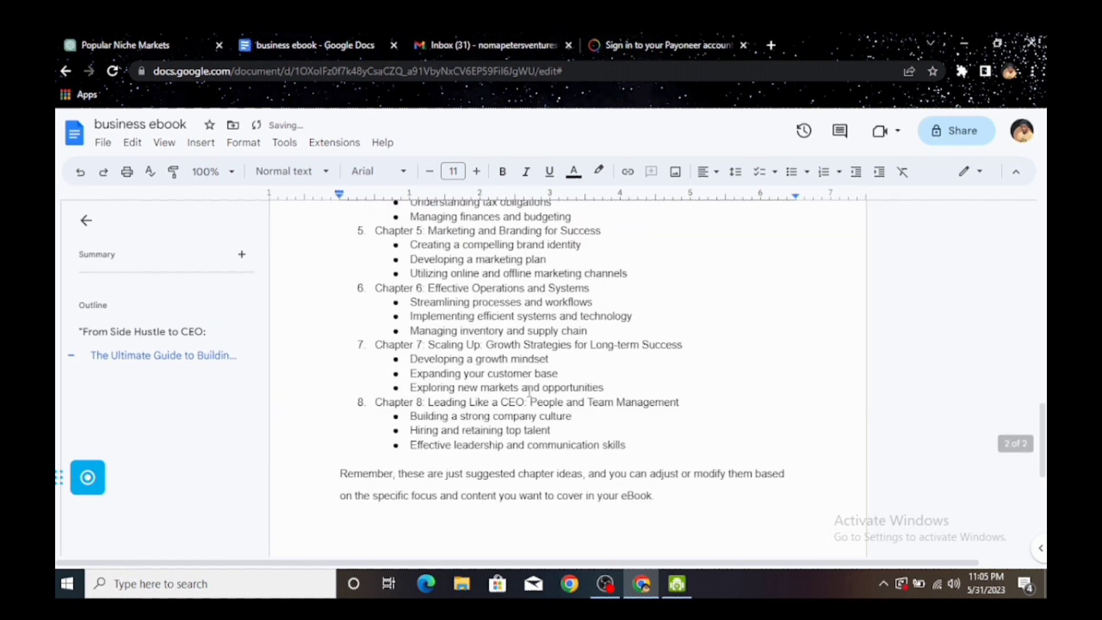
# Delete the "Certainly! Here are eight chapter ideas" introduction above Chapter 1
pyautogui.scroll(-6, 568, 379)
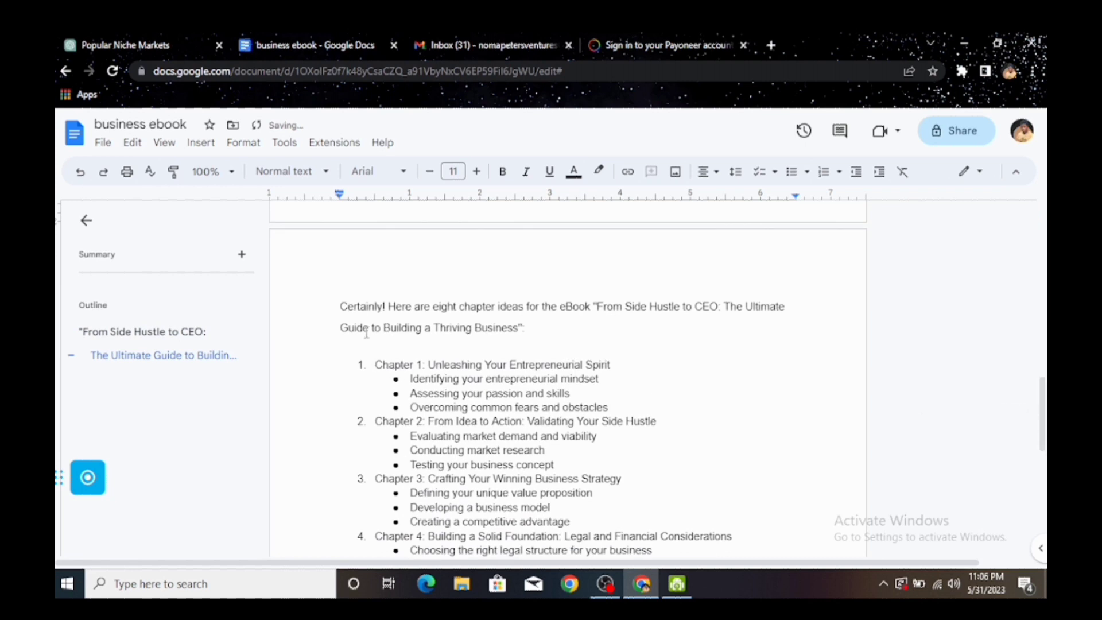
pyautogui.moveTo(340, 304); pyautogui.dragTo(551, 323)
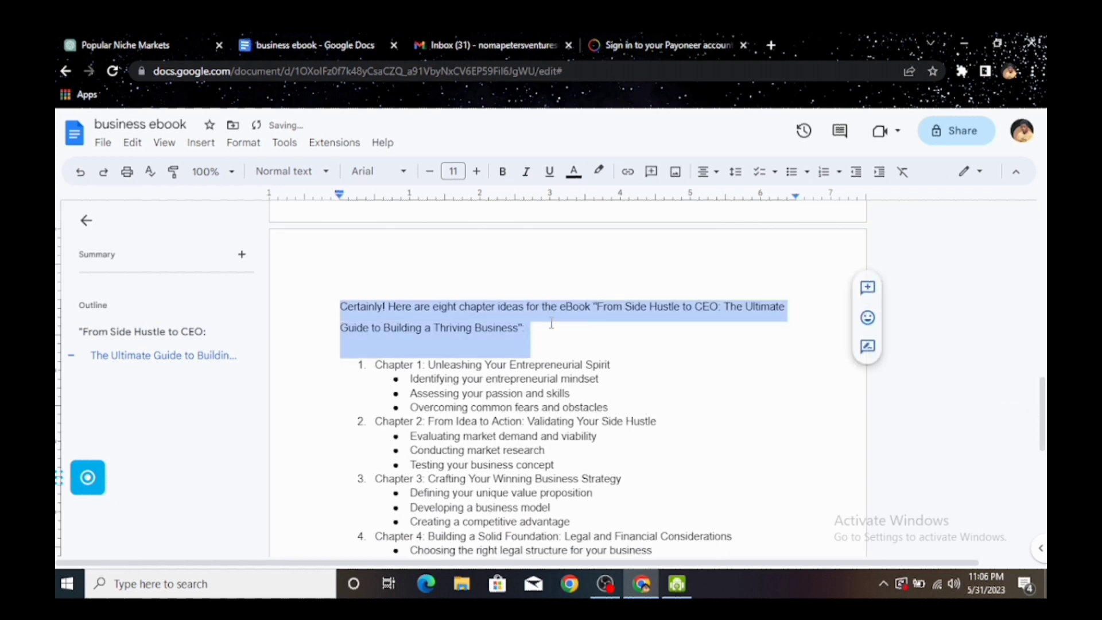
pyautogui.press('BackSpace')
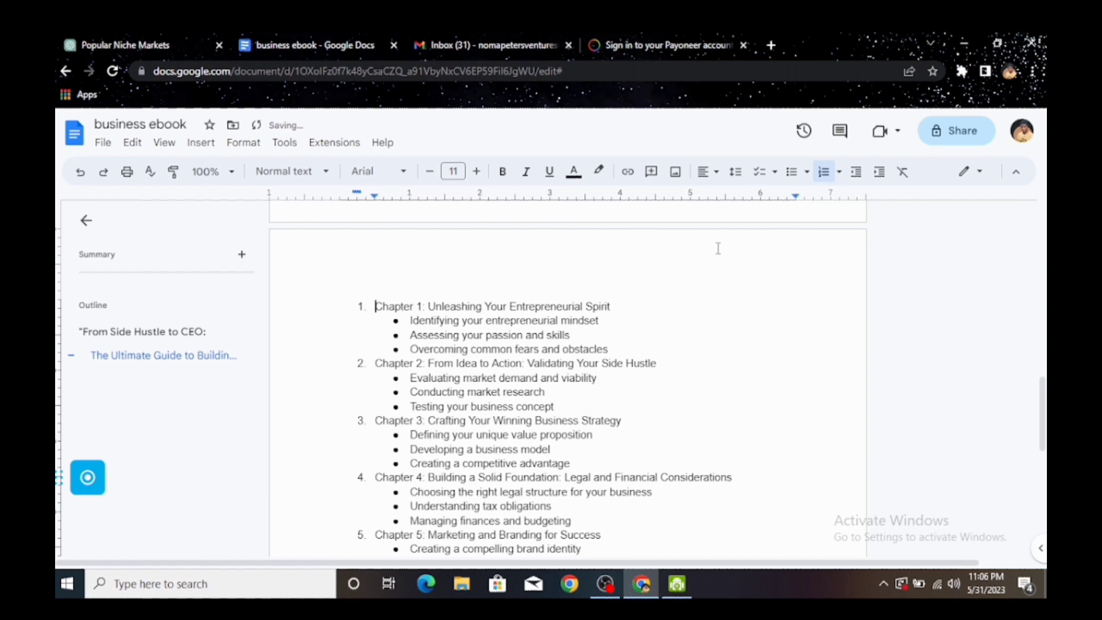
# Add a line reading "CHAPTRS" above the chapter list on the second page
pyautogui.scroll(2, 720, 214)
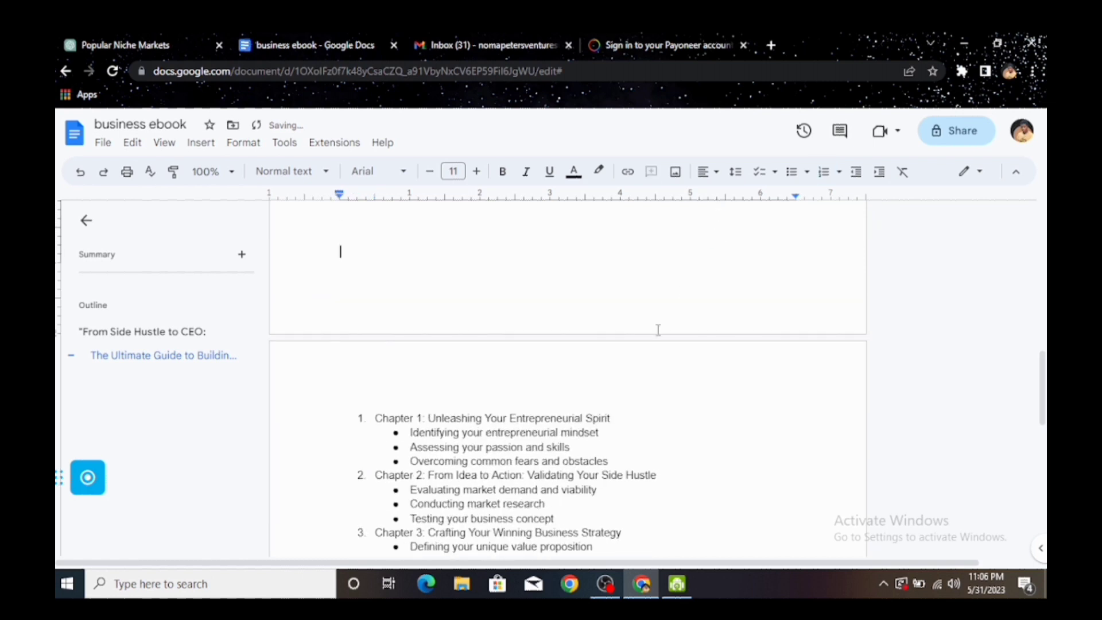
pyautogui.click(617, 380)
pyautogui.press('Return')
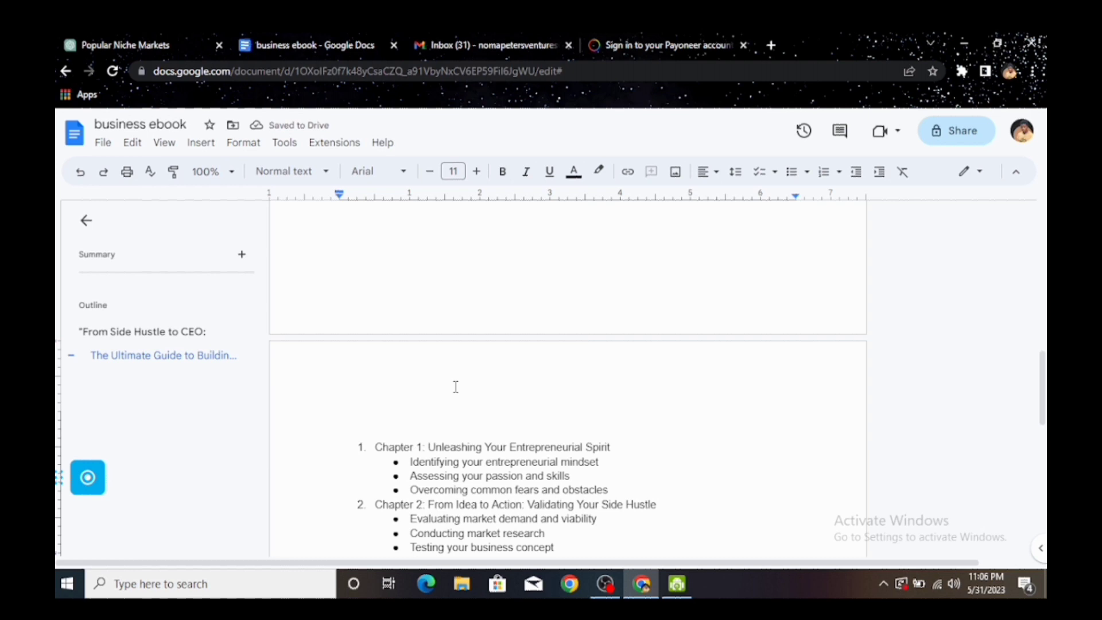
pyautogui.write('CHA')
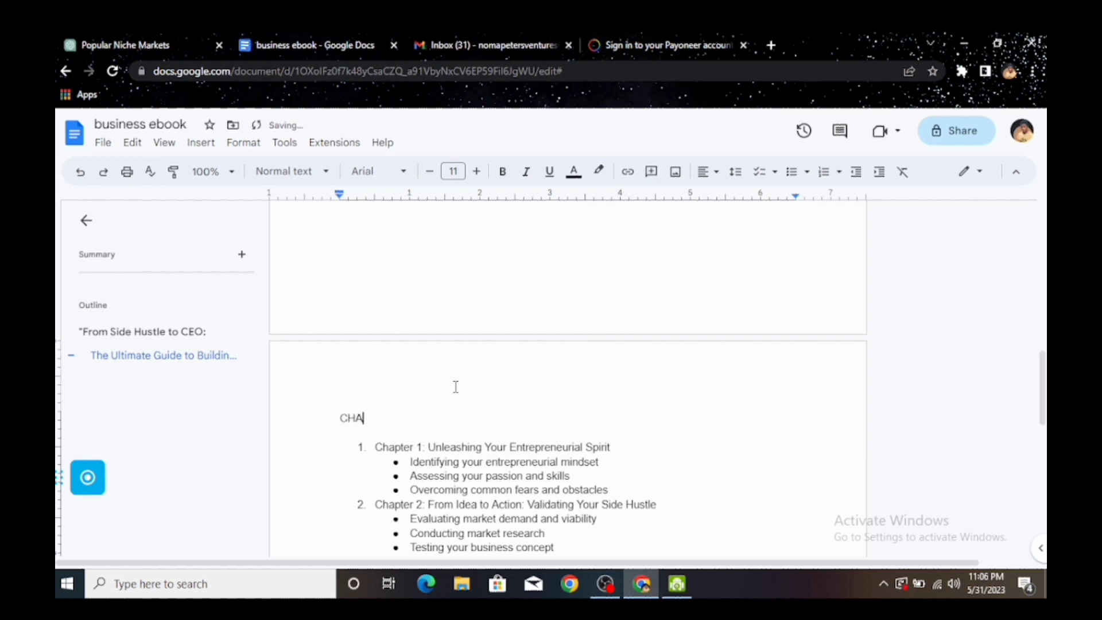
pyautogui.write('TRS')
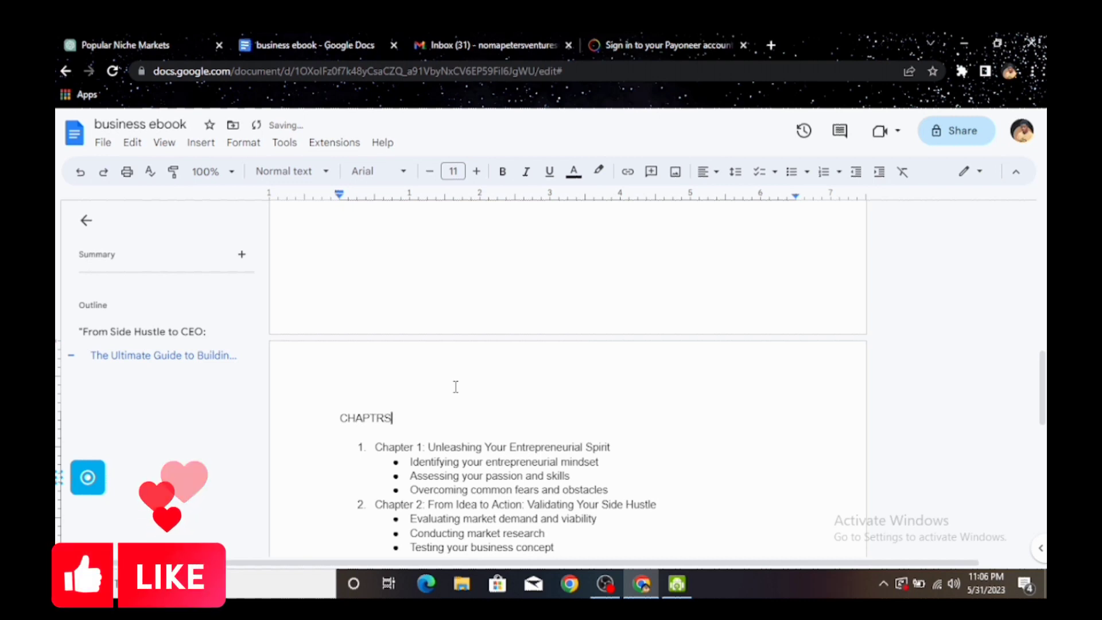
# Format the line above the chapter list as a bold Subtitle and correct its spelling to "CHAPTERS"
pyautogui.moveTo(392, 419); pyautogui.dragTo(315, 401)
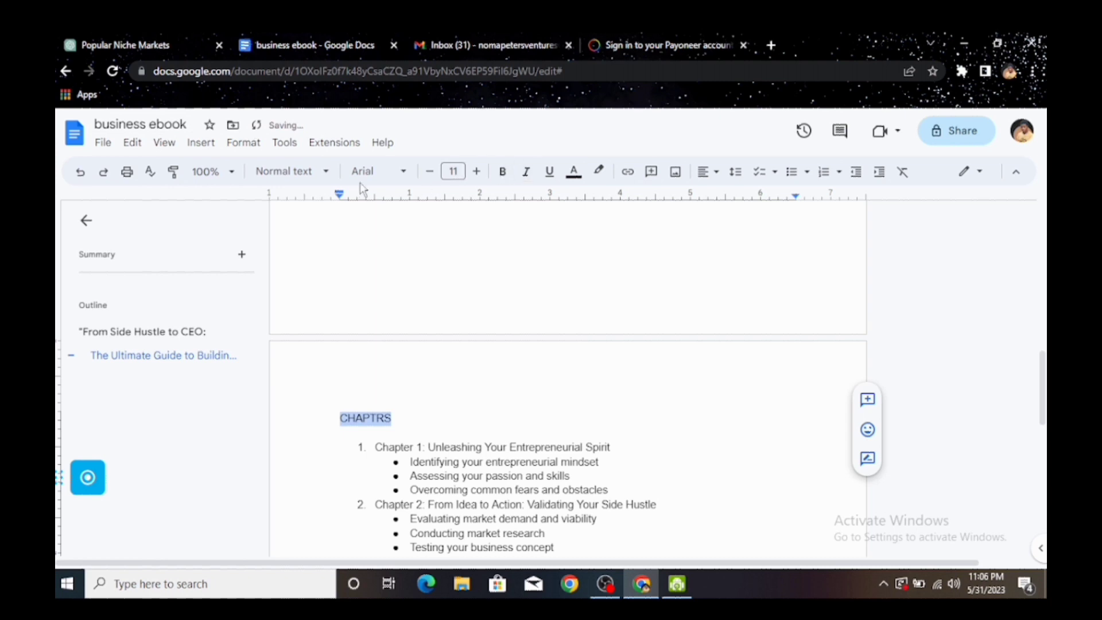
pyautogui.click(310, 171)
pyautogui.click(300, 314)
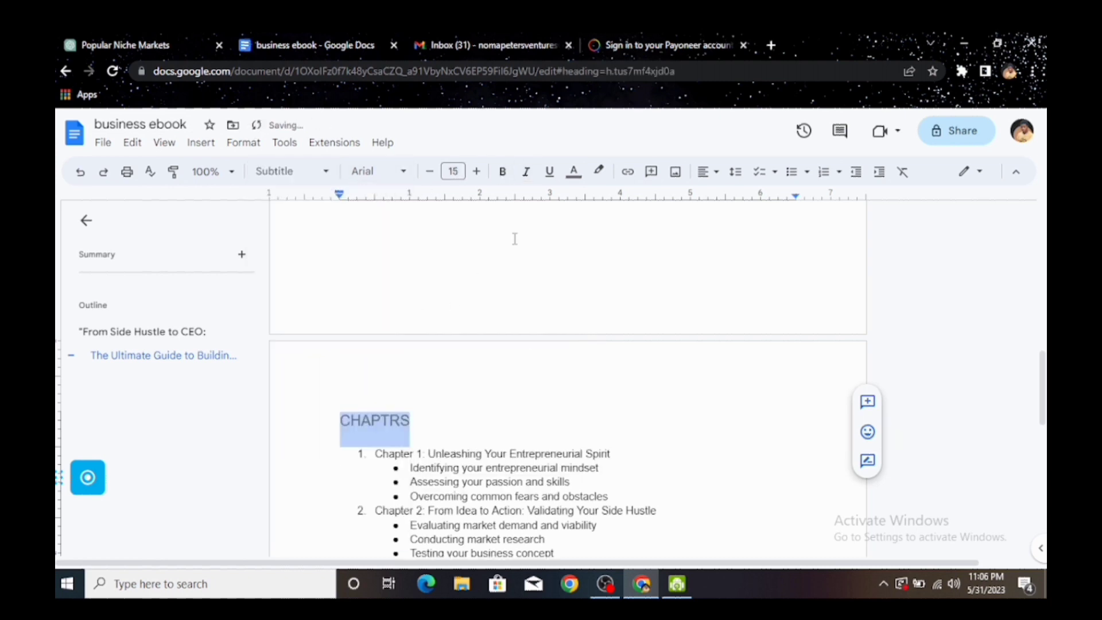
pyautogui.click(502, 171)
pyautogui.click(391, 424)
pyautogui.click(374, 398)
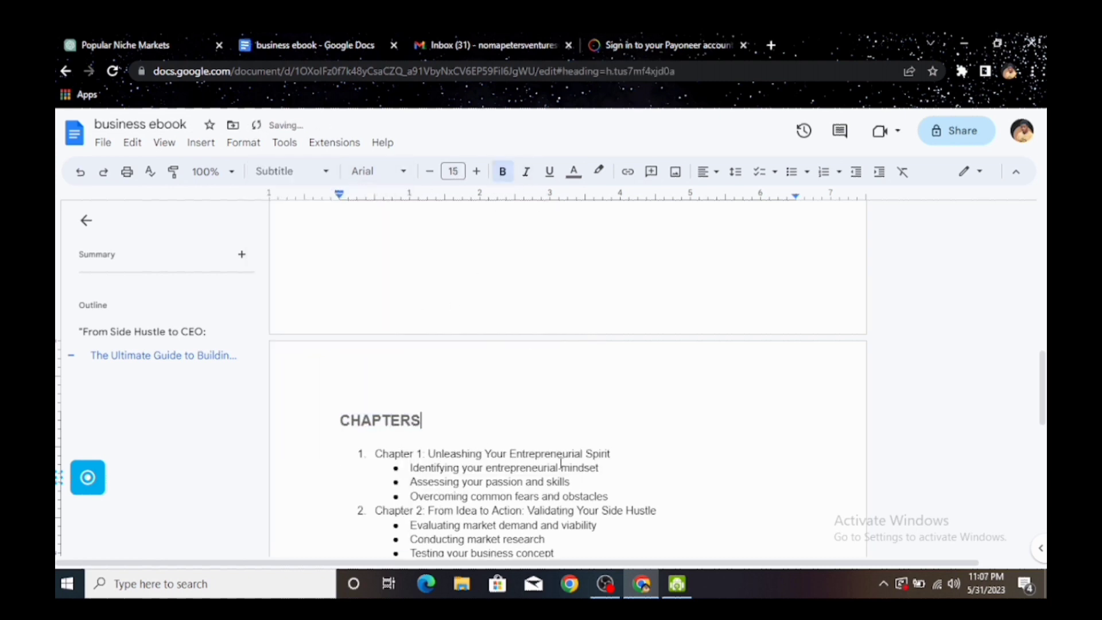
# Delete the closing "Remember, these are just suggested chapter ideas" paragraph after Chapter 8
pyautogui.scroll(-3, 374, 398)
pyautogui.scroll(-4, 517, 373)
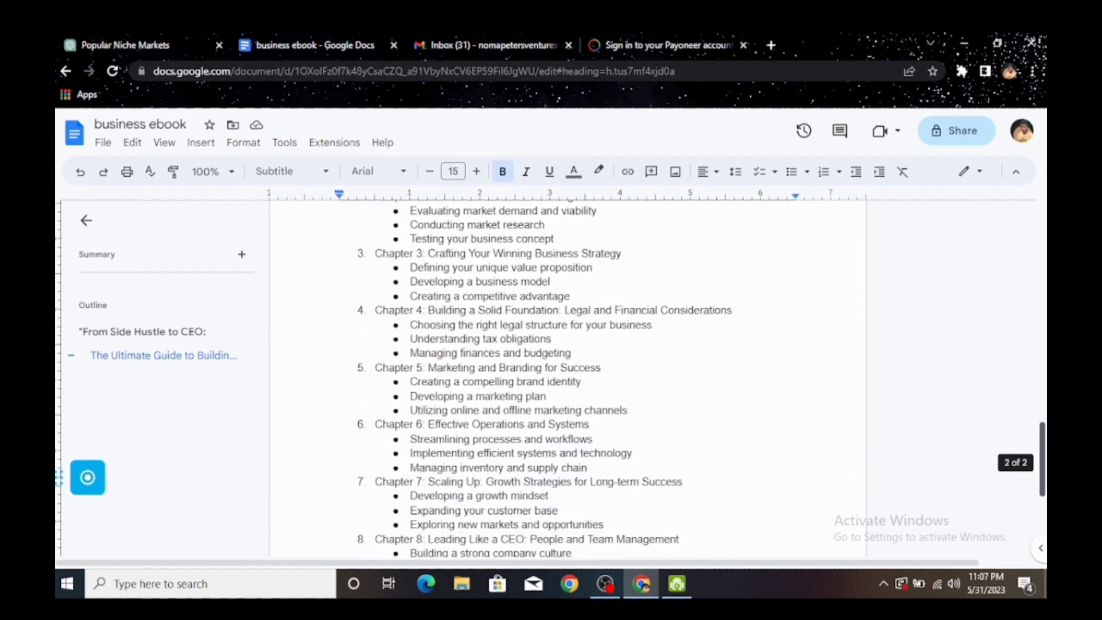
pyautogui.moveTo(337, 506); pyautogui.dragTo(655, 528)
pyautogui.press('BackSpace')
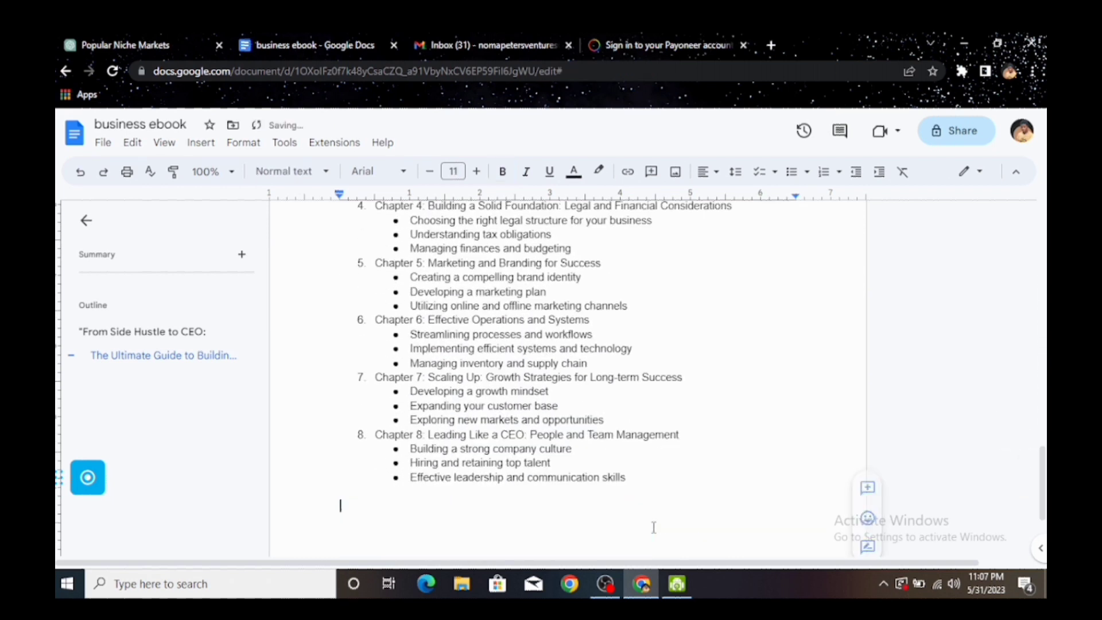
pyautogui.scroll(-3, 625, 469)
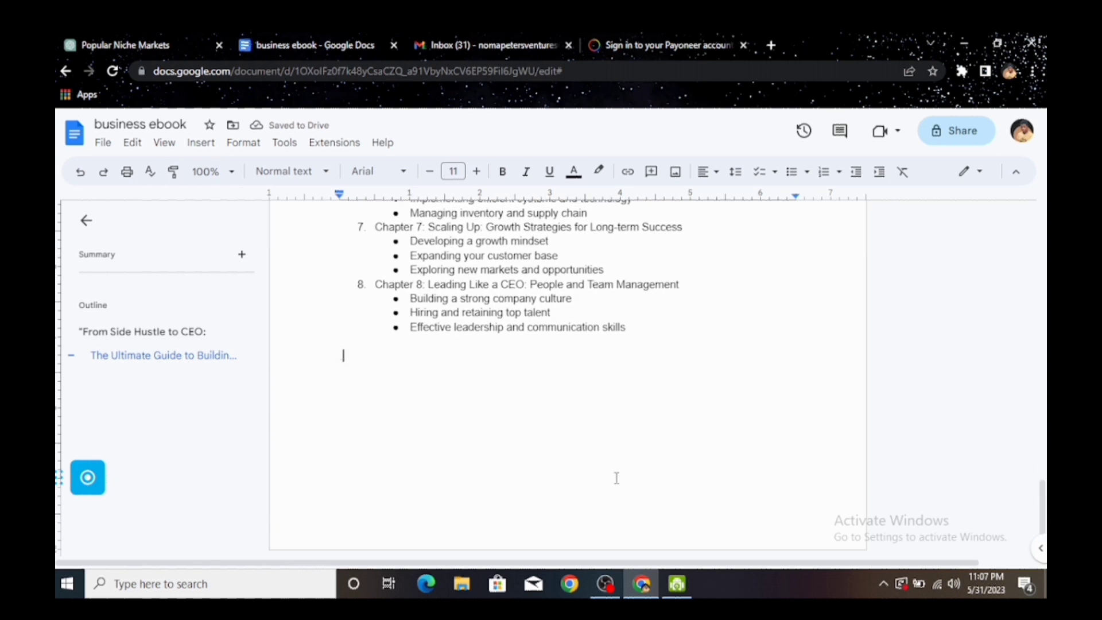
# Insert a page break after the Chapter 8 list in the ebook document
pyautogui.hotkey('ctrl', 'Return')
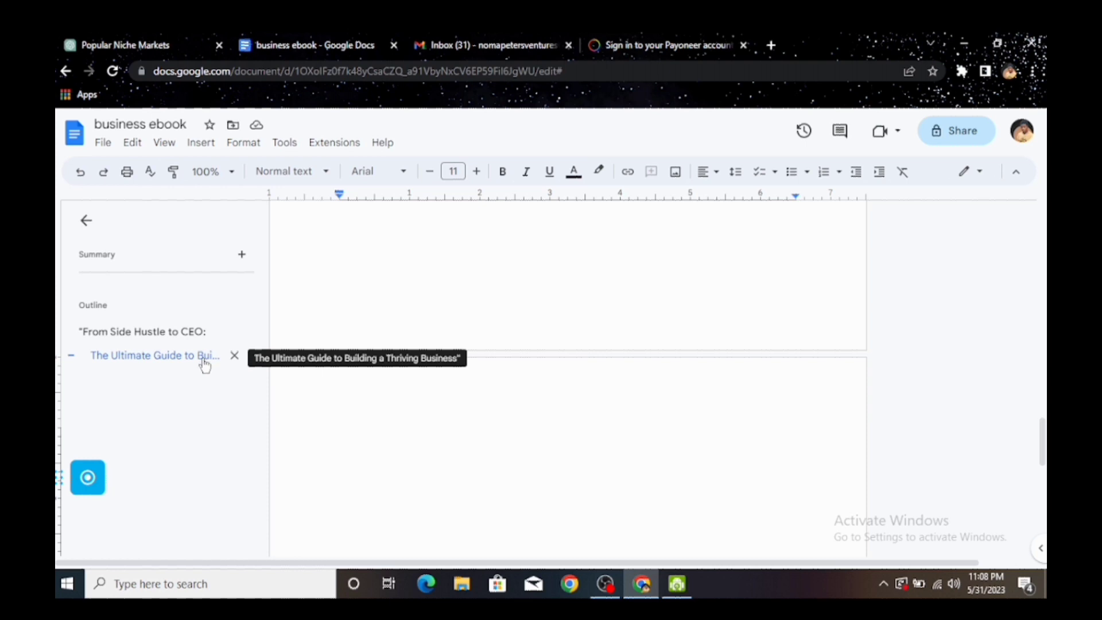
# Switch to ChatGPT and copy the Chapter 1 title "Unleashing Your Entrepreneurial Spirit" with its three subtopics into the message box
pyautogui.hotkey('ctrl', 'shift', 'Tab')
pyautogui.scroll(2, 812, 436)
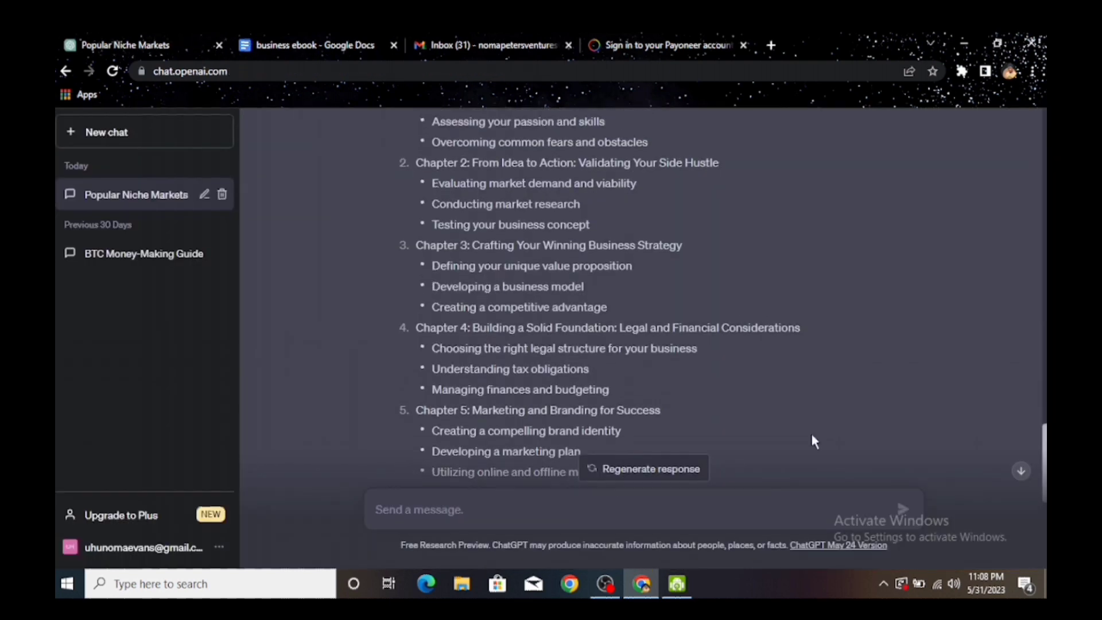
pyautogui.scroll(2, 812, 436)
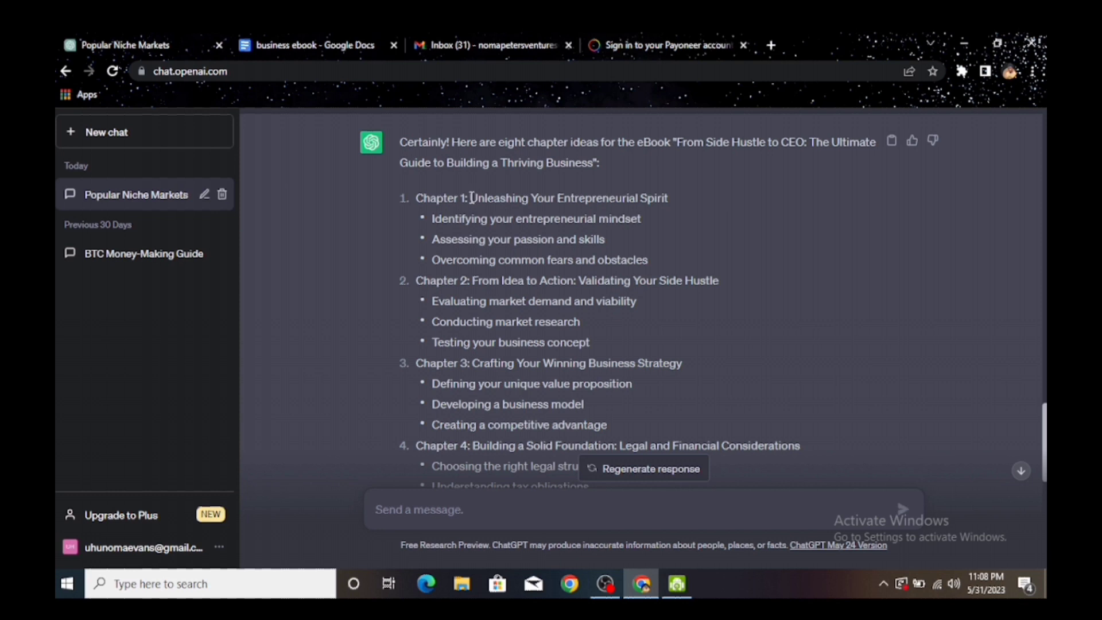
pyautogui.moveTo(471, 197); pyautogui.dragTo(665, 266)
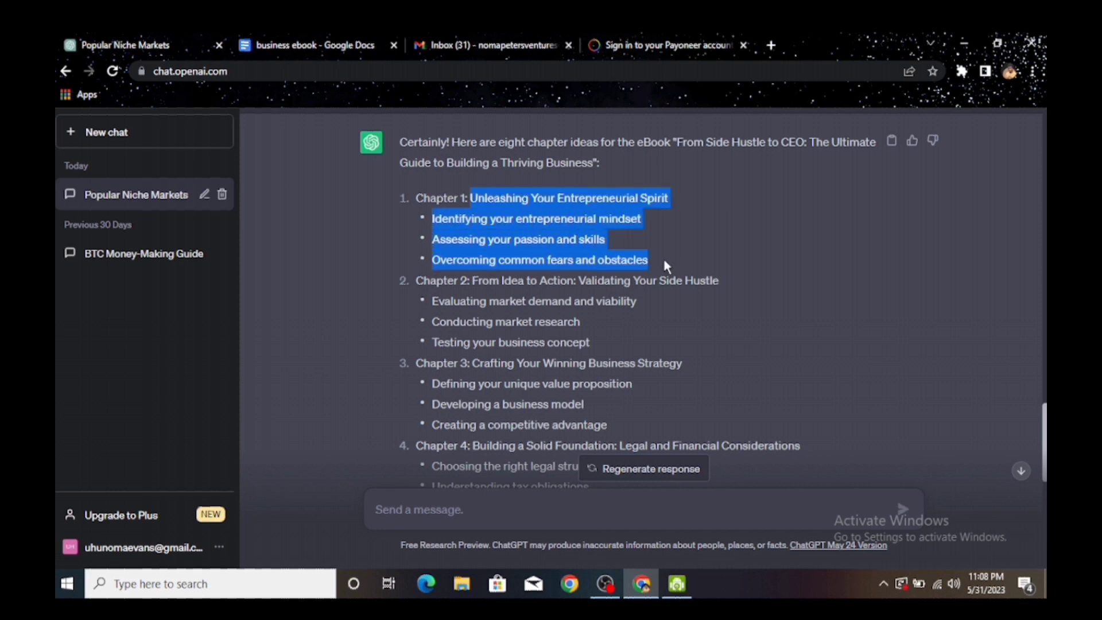
pyautogui.rightClick(581, 220)
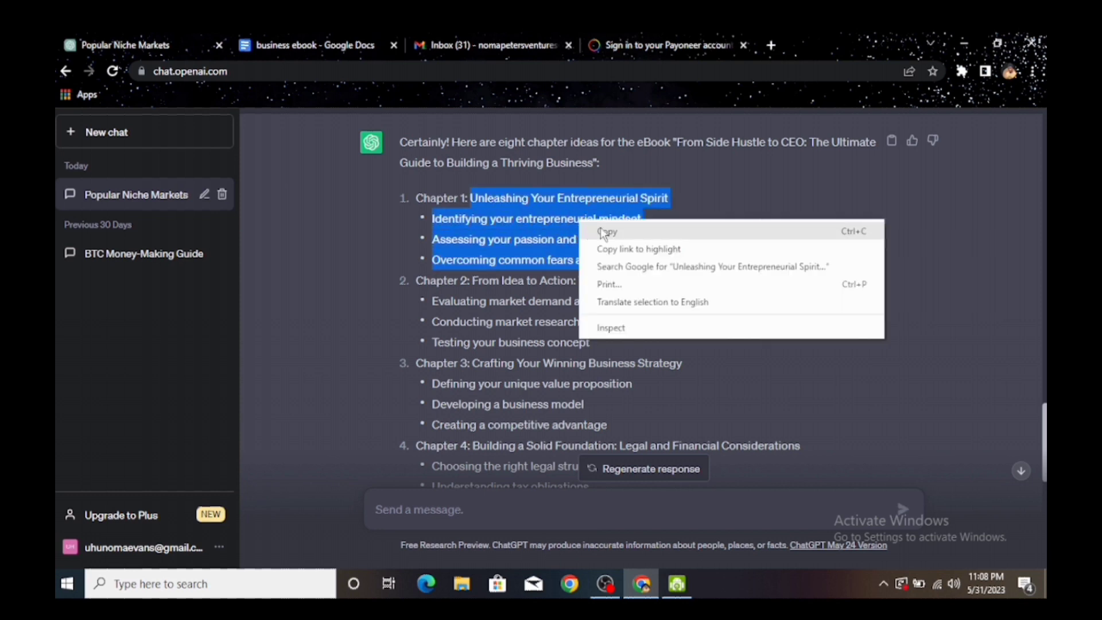
pyautogui.click(595, 229)
pyautogui.scroll(-8, 713, 279)
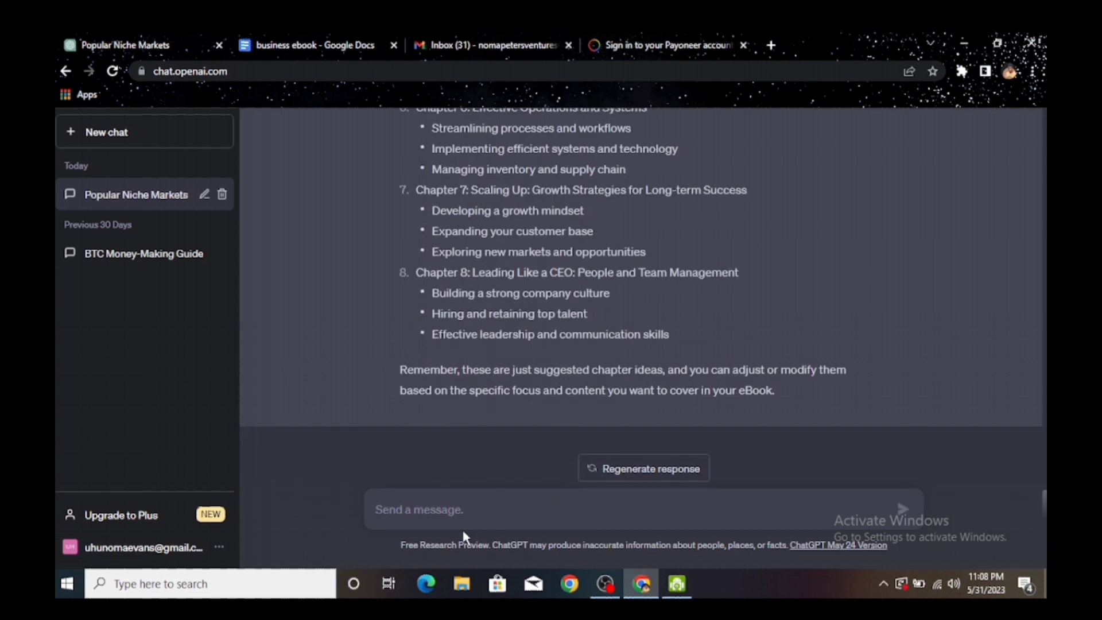
pyautogui.click(469, 508)
pyautogui.rightClick(472, 506)
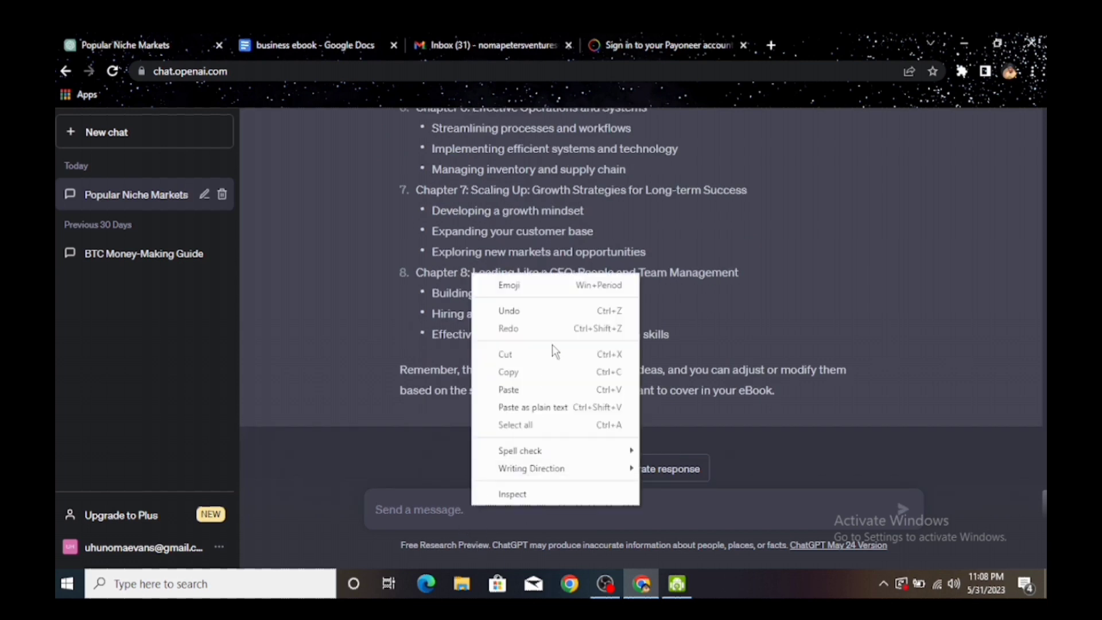
pyautogui.click(536, 391)
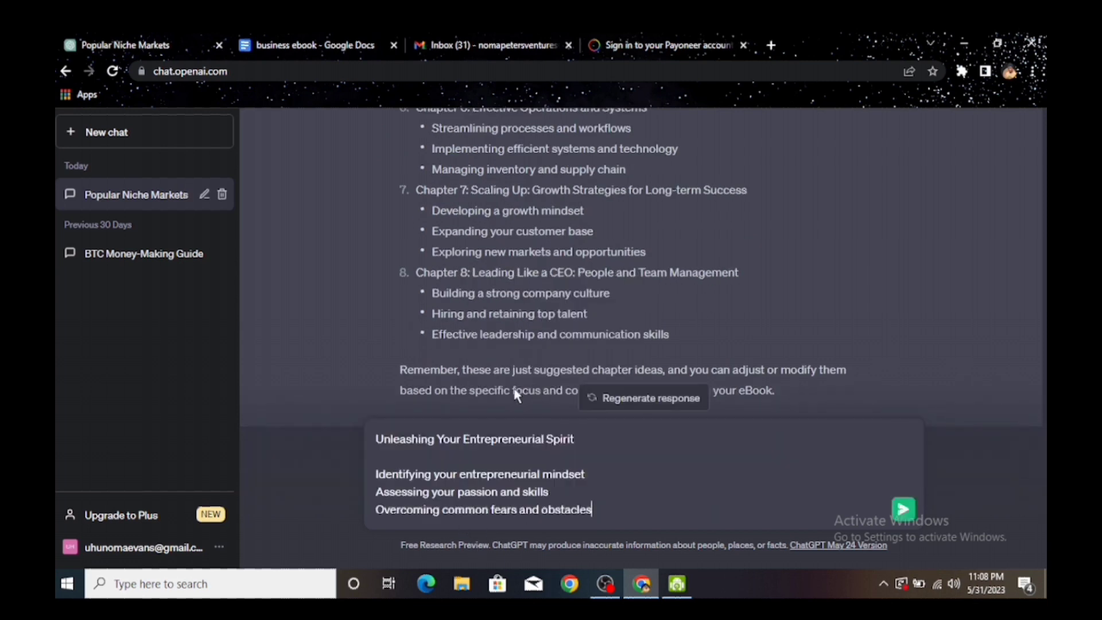